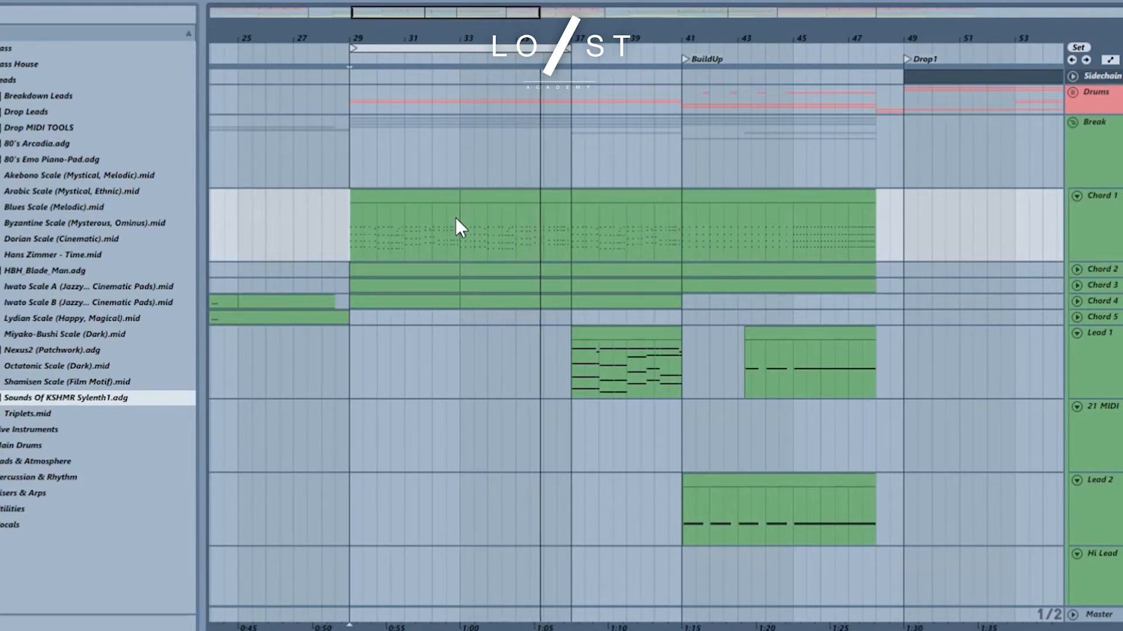
Copy the four-bar Chord 1 clip at bar 29 onto the 21 MIDI track and lengthen its repeated notes into held chords.
key(space)
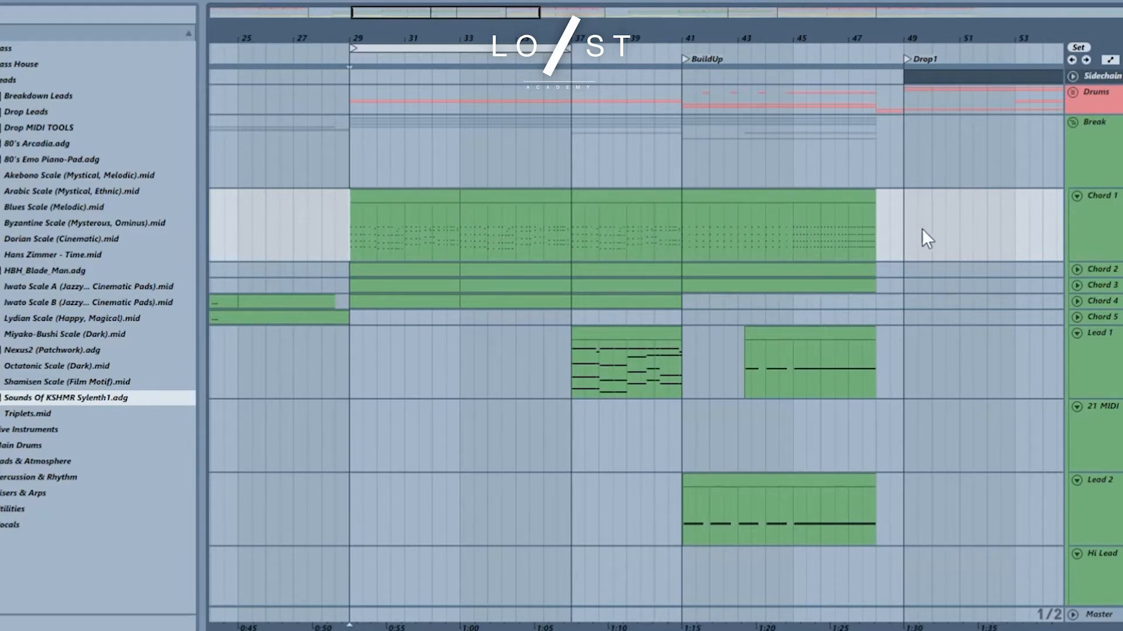
click(414, 197)
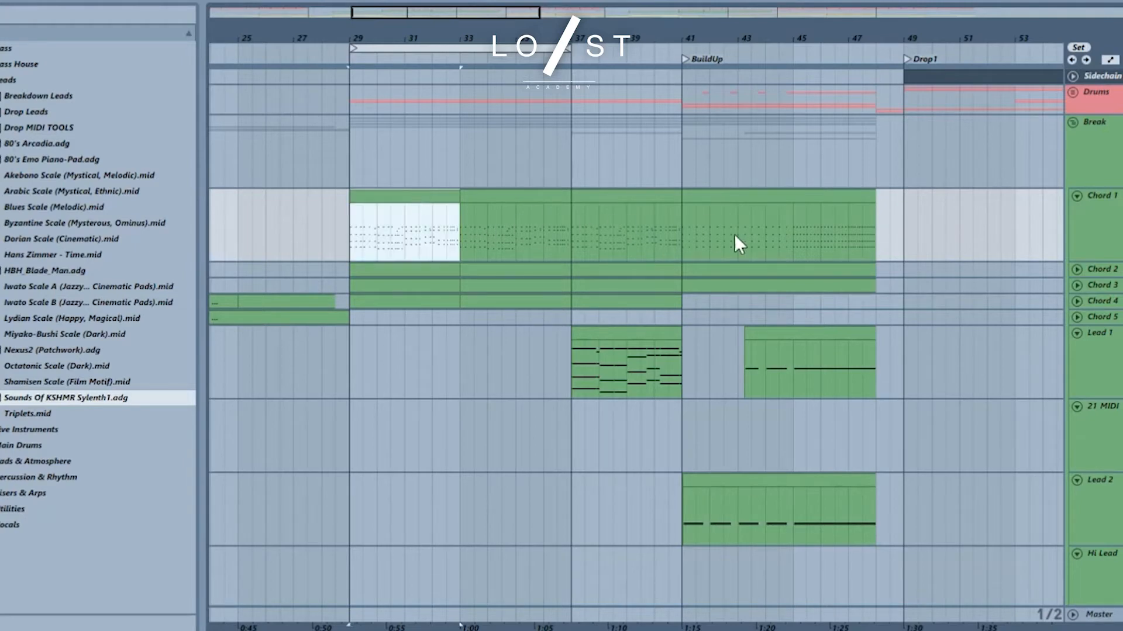
drag(406, 198, 398, 432)
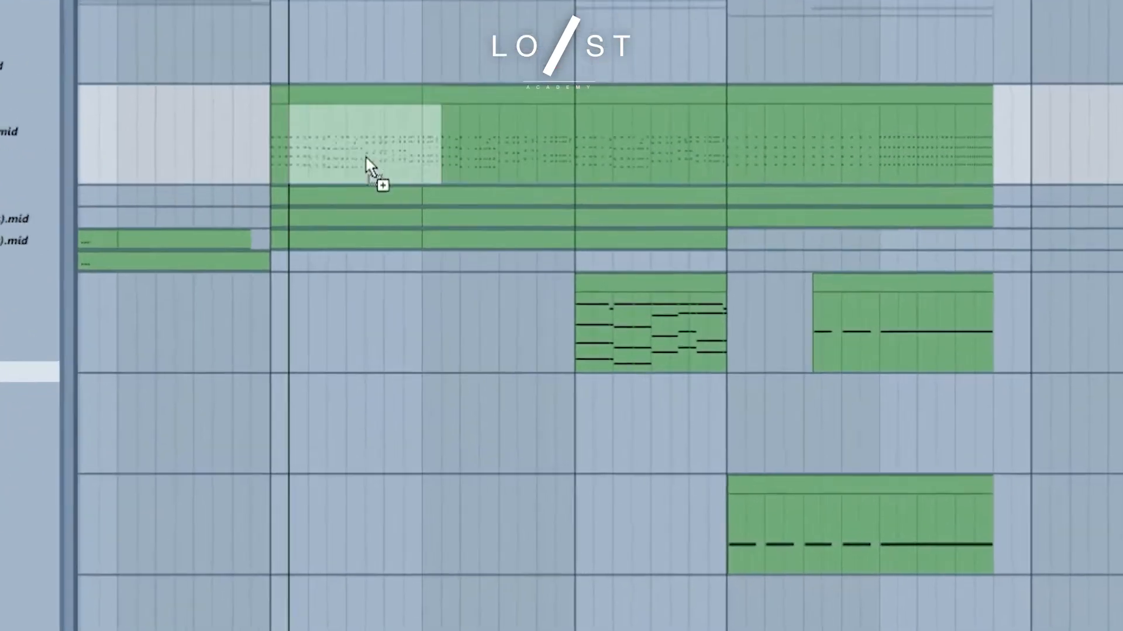
drag(282, 408, 295, 410)
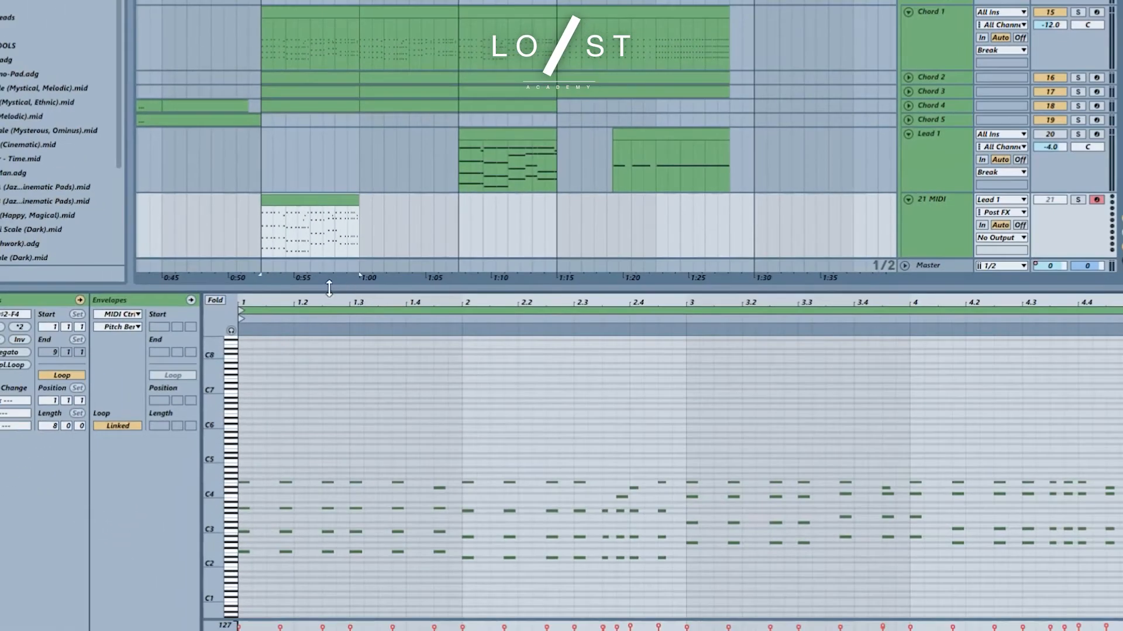
drag(329, 288, 329, 185)
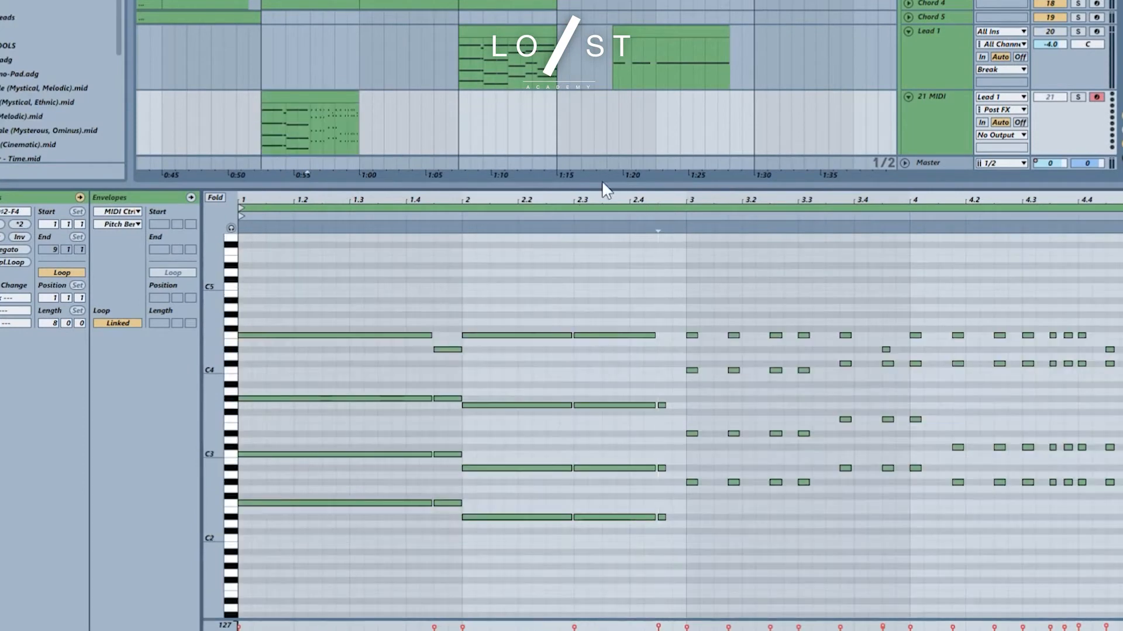
Move the held-chord clip on Lead 1 to bar 29 in place of the 21 MIDI copy, and show Lead 1's devices.
drag(596, 184, 599, 365)
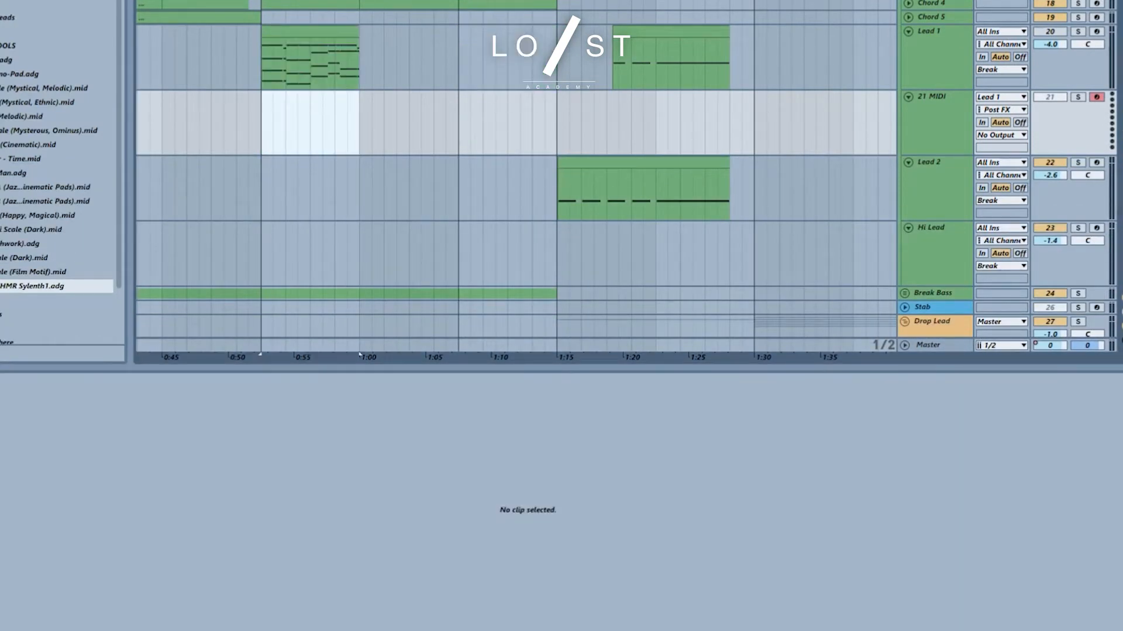
drag(301, 1, 380, 2)
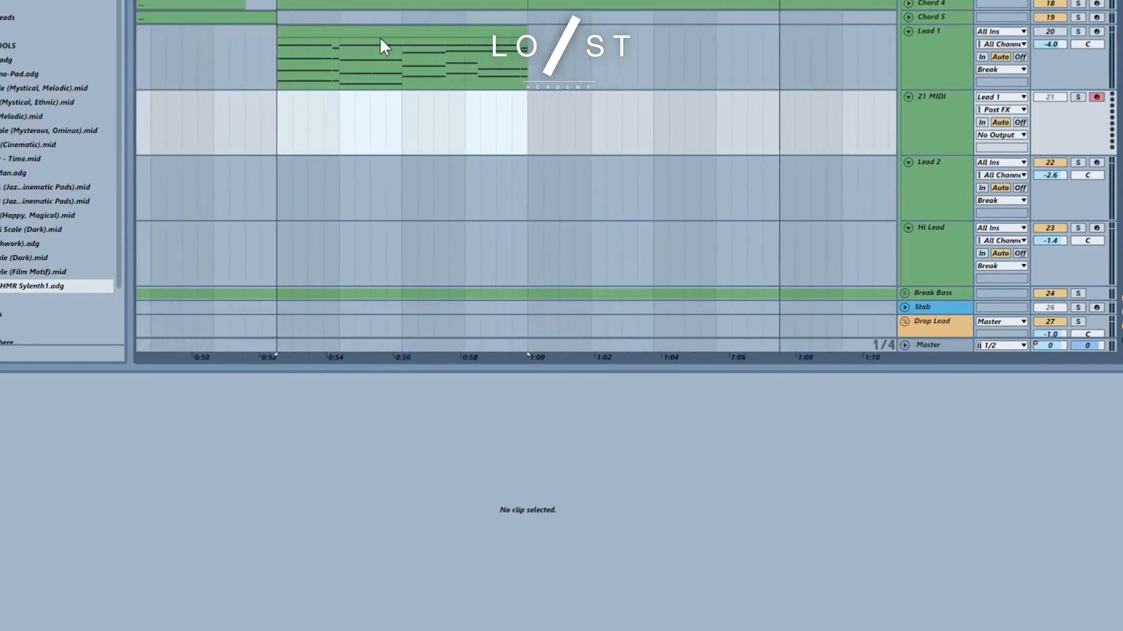
click(278, 63)
click(927, 38)
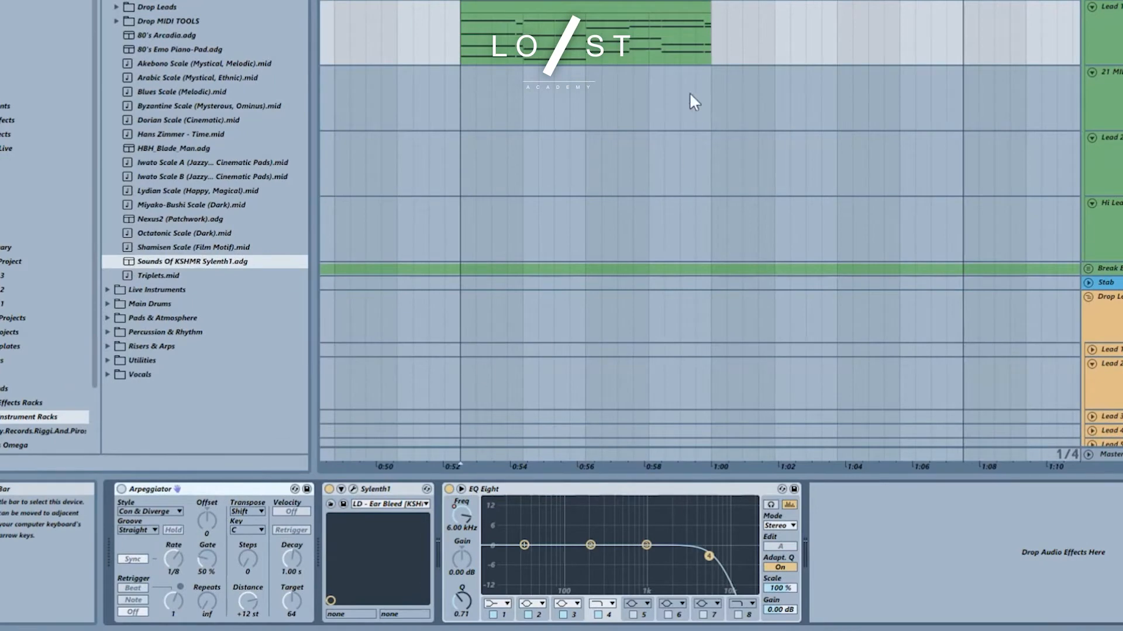
Play the Lead 1 chords from bar 29 and turn on the track's Arpeggiator.
scroll(587, 49, up, 5)
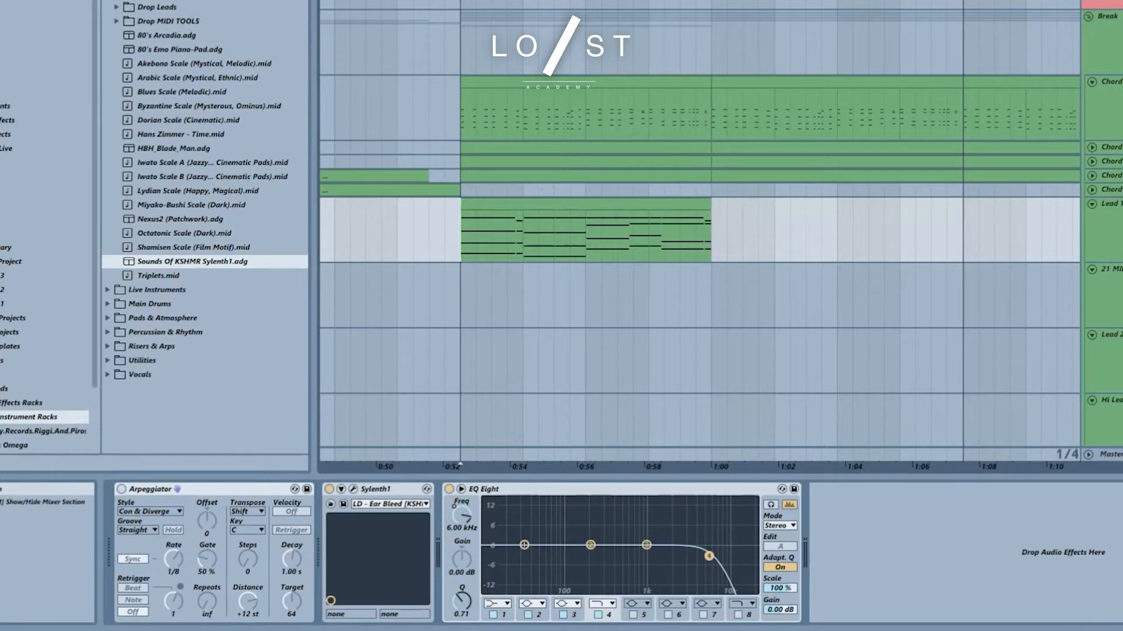
key(space)
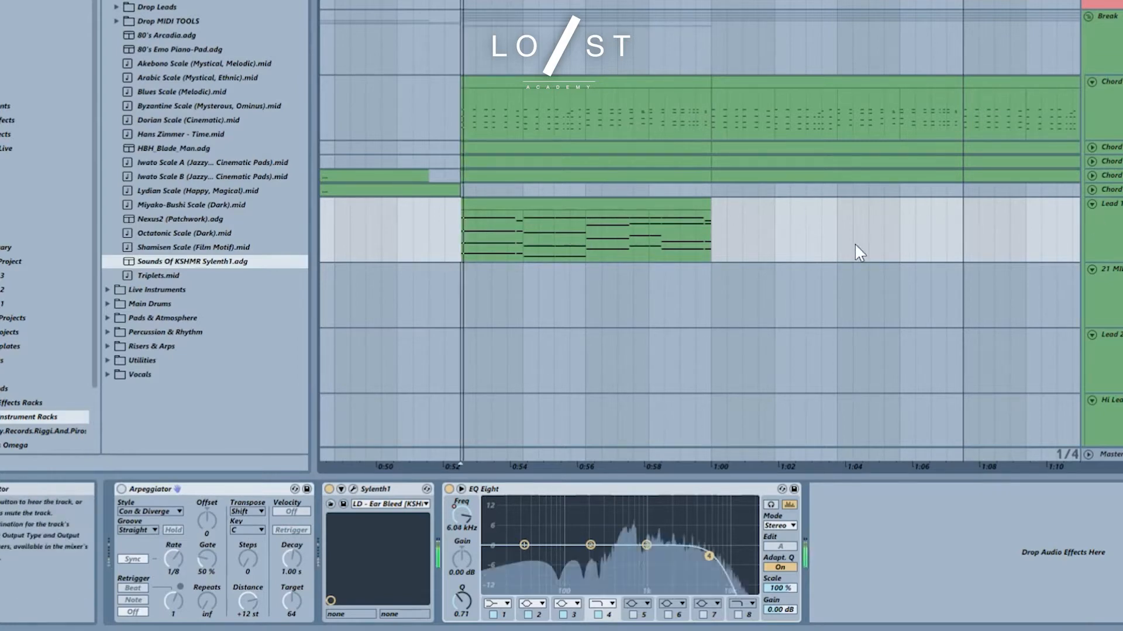
click(123, 489)
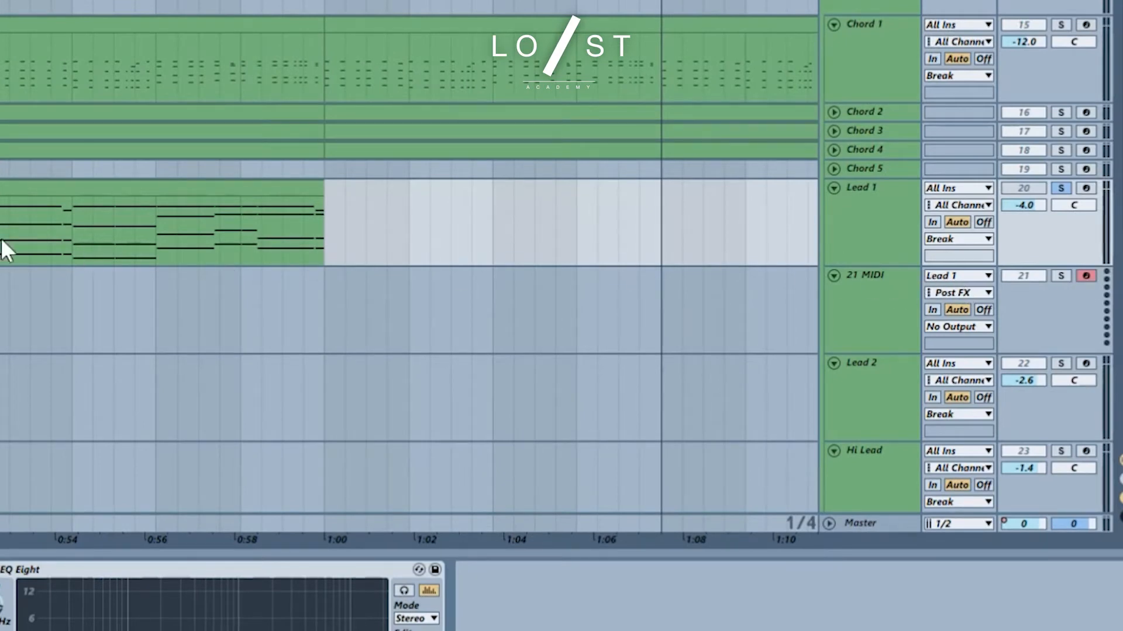
Record Lead 1's arpeggiated MIDI output onto the 21 MIDI track from bar 29 and set the recorded clip's end to bar 33.
click(2, 311)
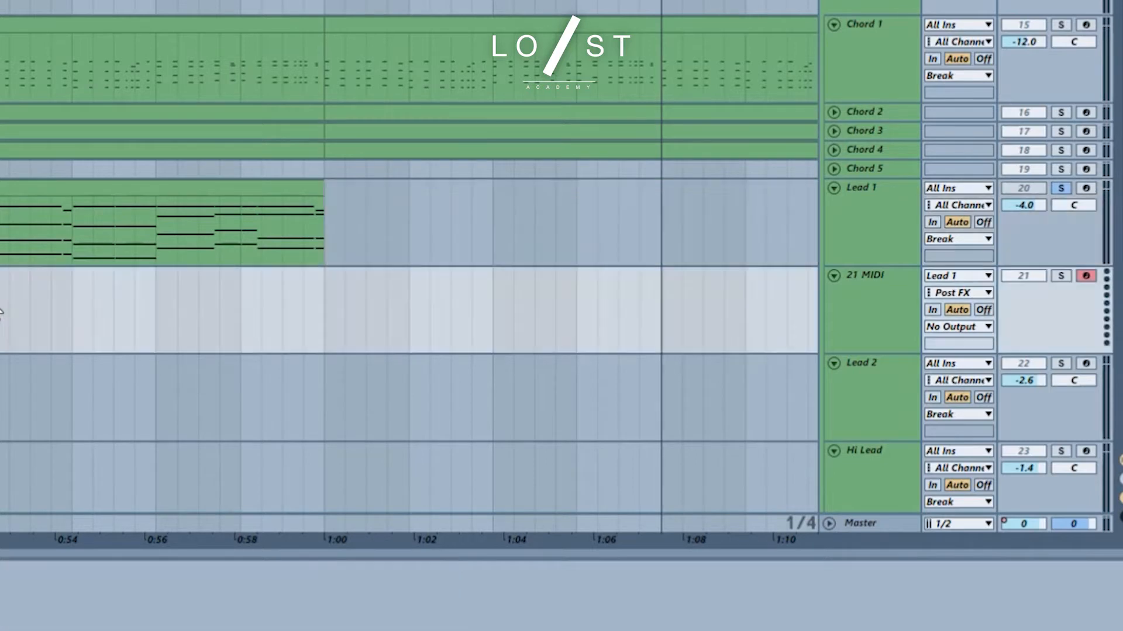
click(971, 276)
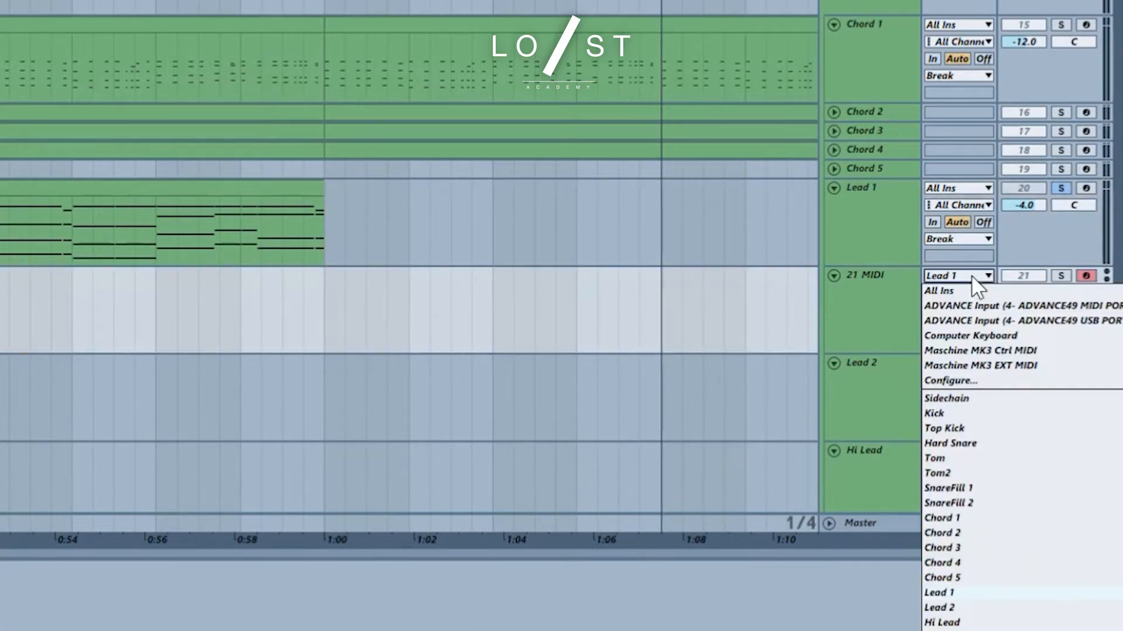
click(839, 284)
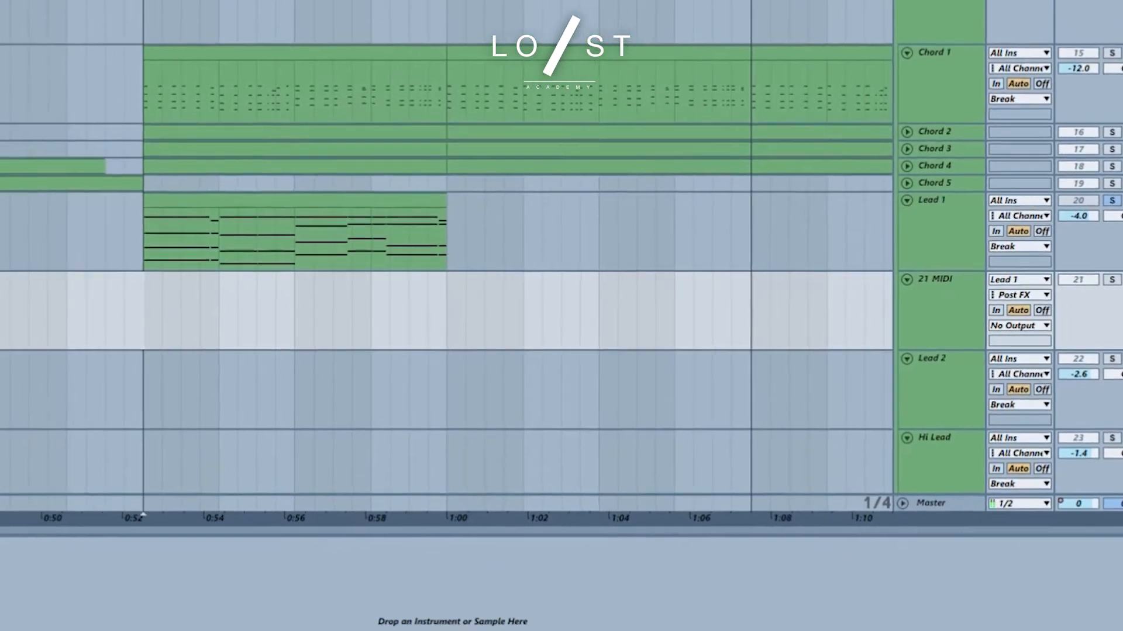
key(F9)
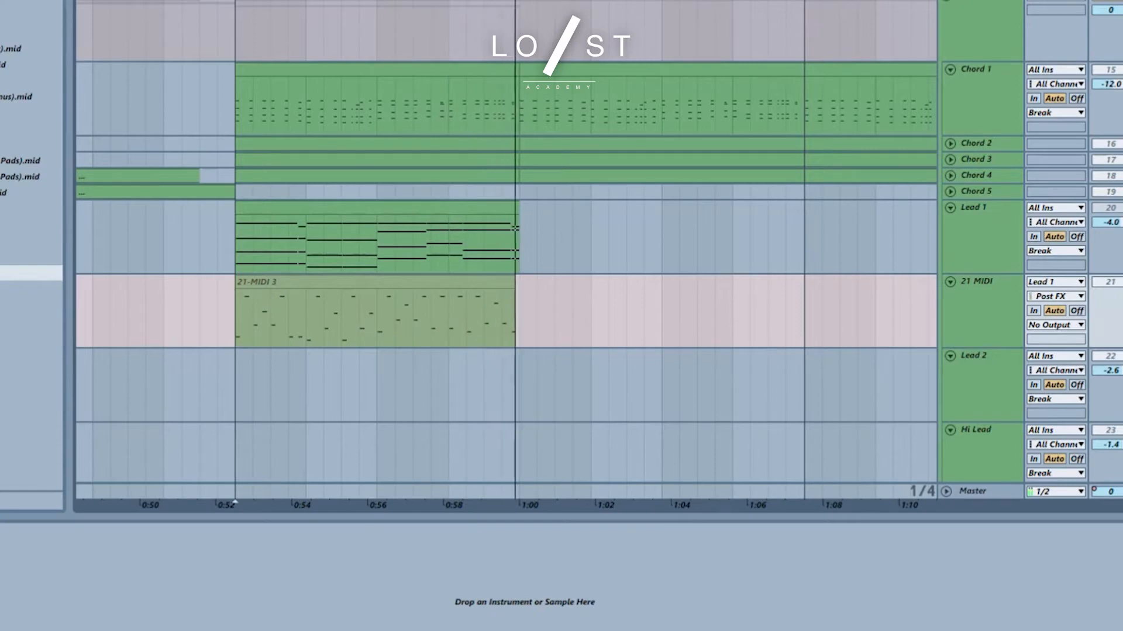
key(space)
drag(531, 285, 519, 285)
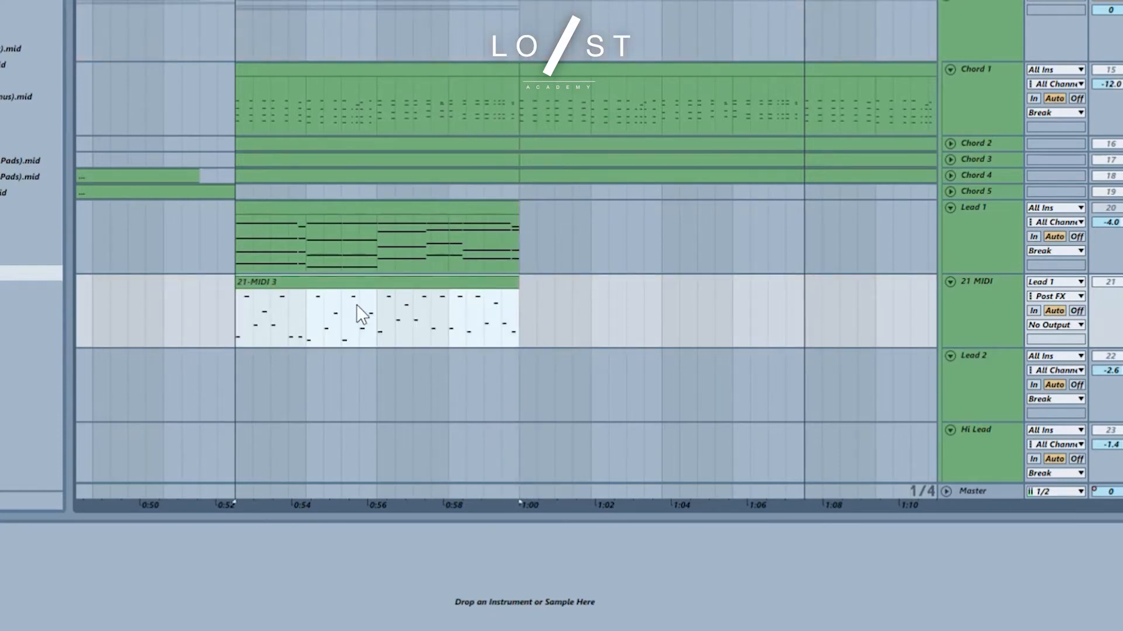
Open the recorded clip's notes, make them legato and stretch them to double length.
double_click(276, 282)
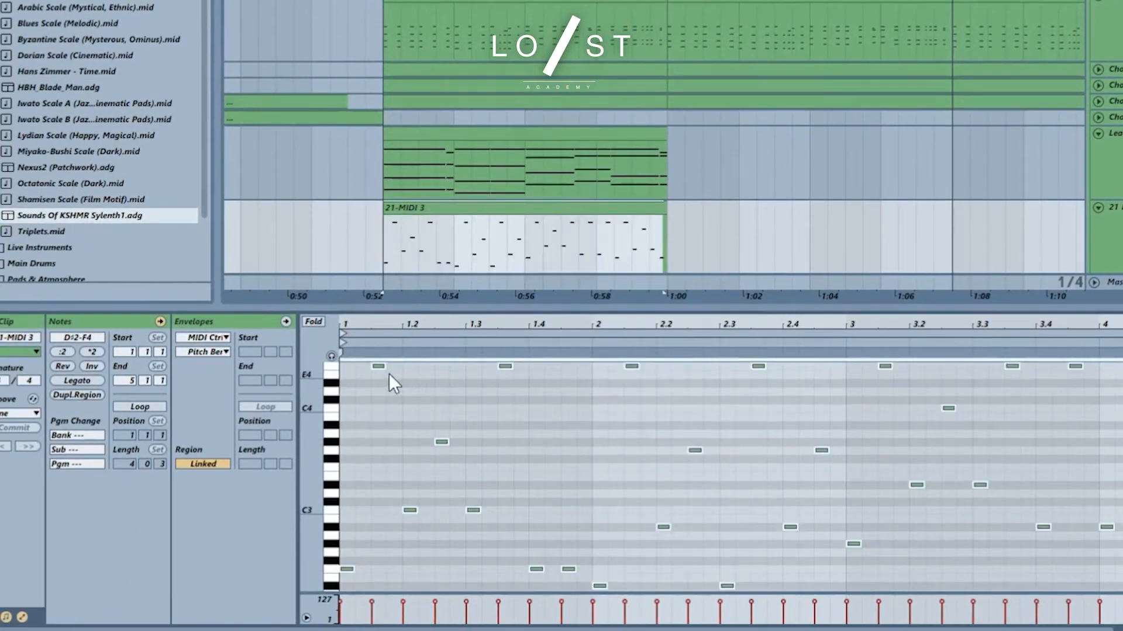
click(77, 381)
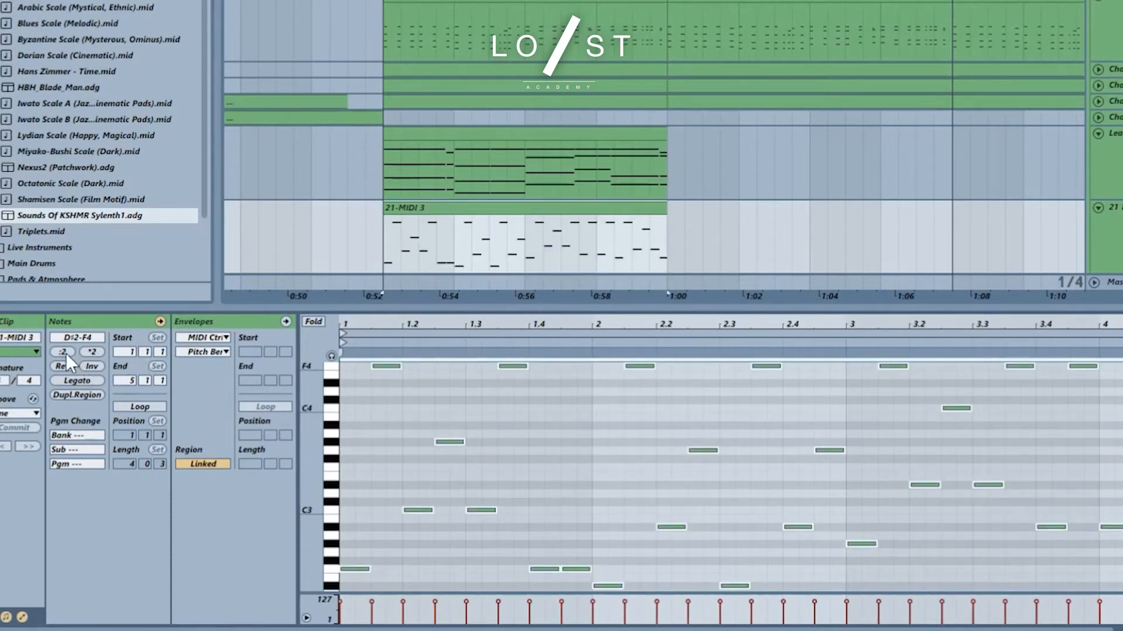
click(95, 352)
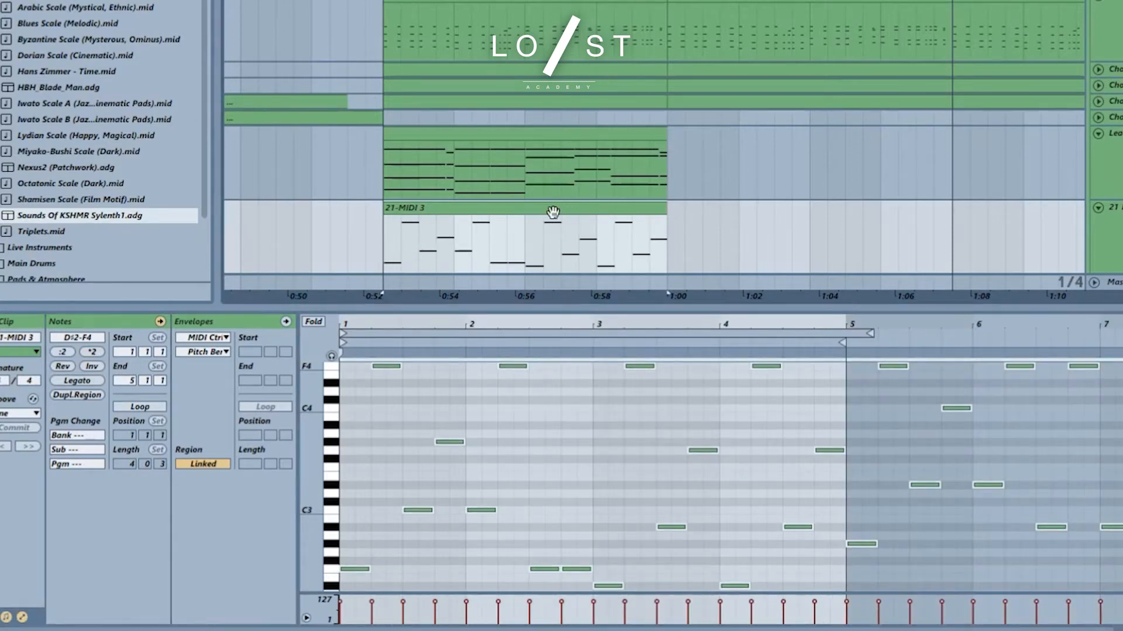
Move the recorded clip from the 21 MIDI track to Lead 2 at bar 29 and extend its end to bar 37.
scroll(556, 217, down, 3)
scroll(953, 169, down, 2)
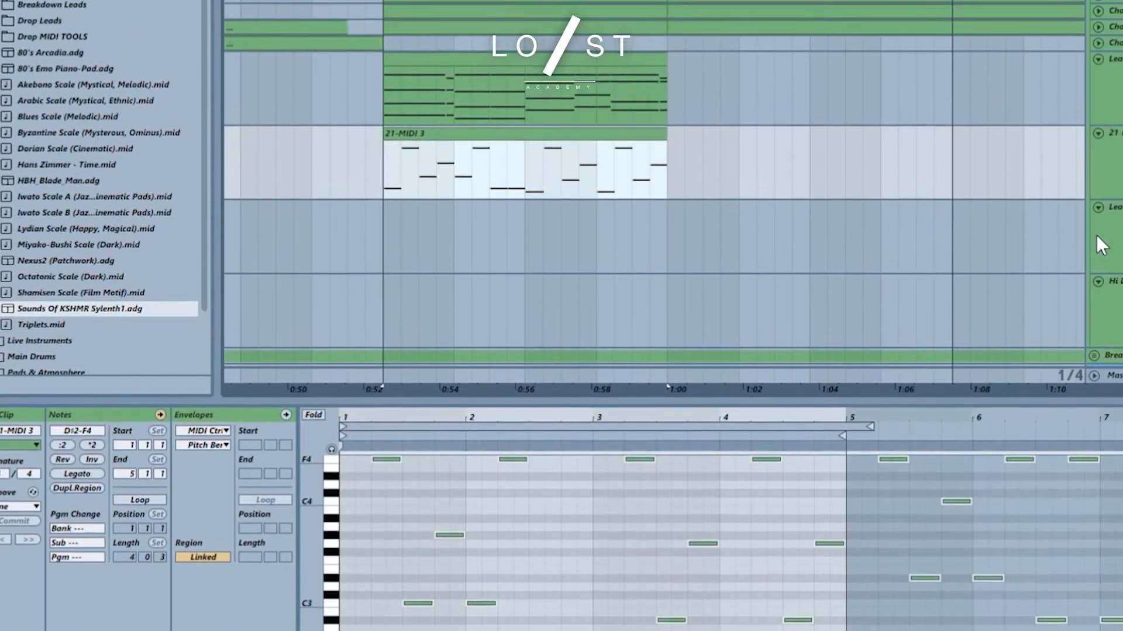
click(1101, 143)
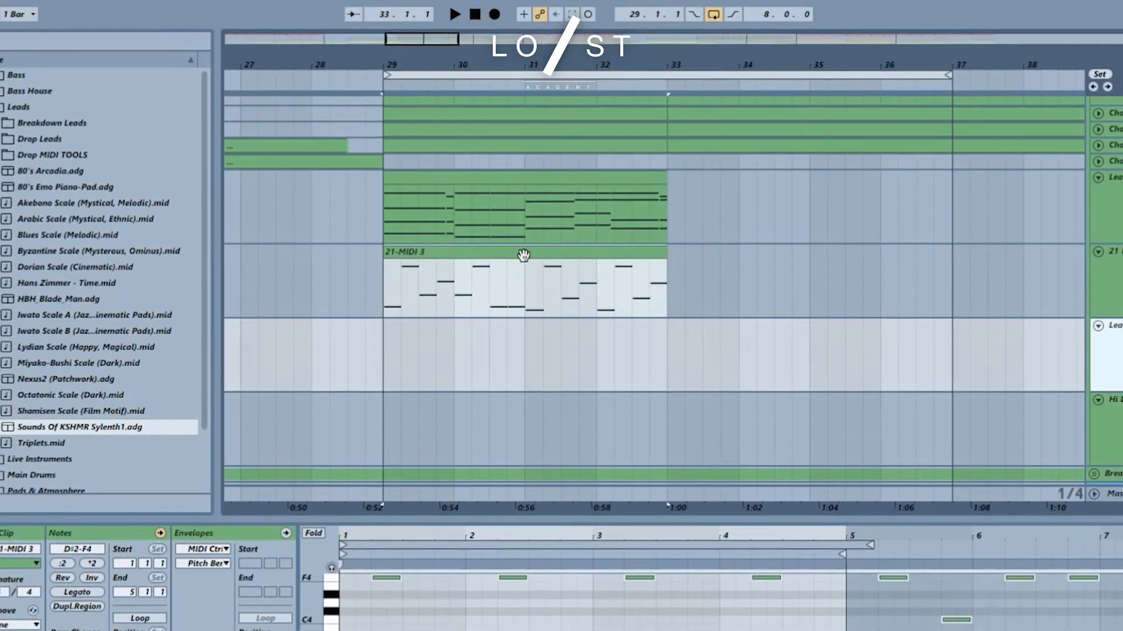
drag(524, 189, 526, 270)
key(space)
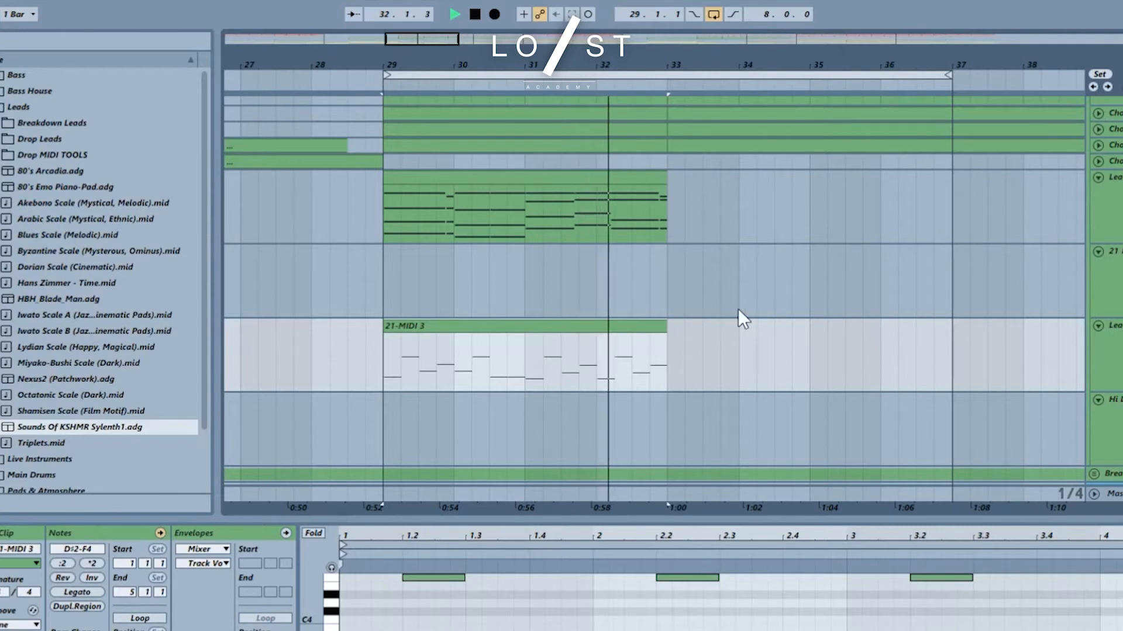
drag(664, 328, 955, 338)
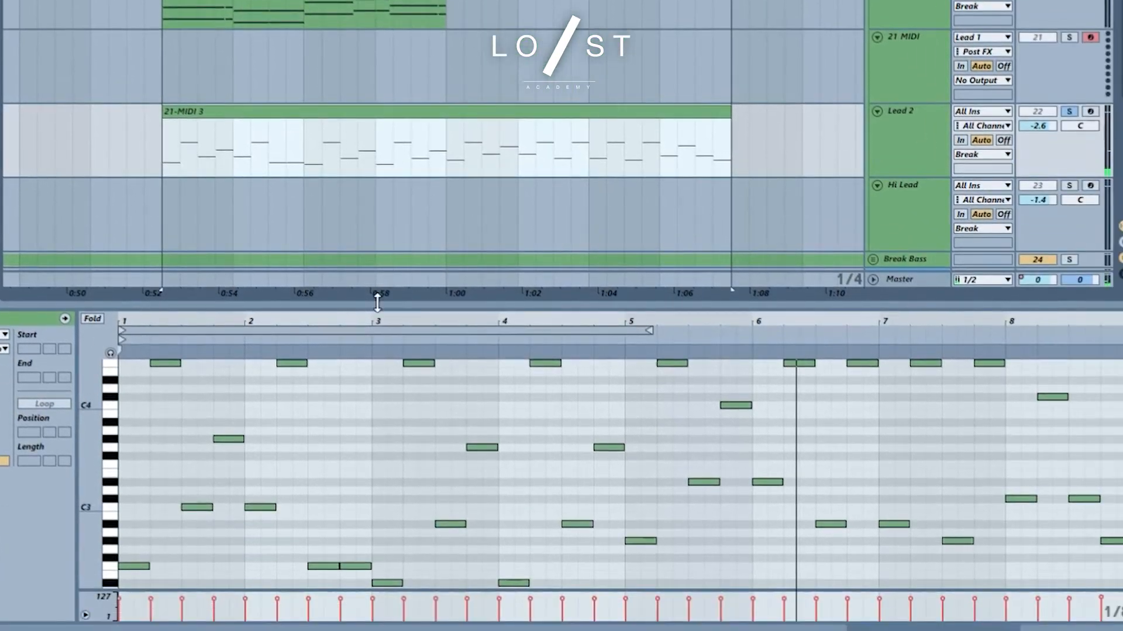
Fold the note editor to the used pitches and extend the first F4 note's start half a beat earlier, auditioning the opening notes.
click(90, 321)
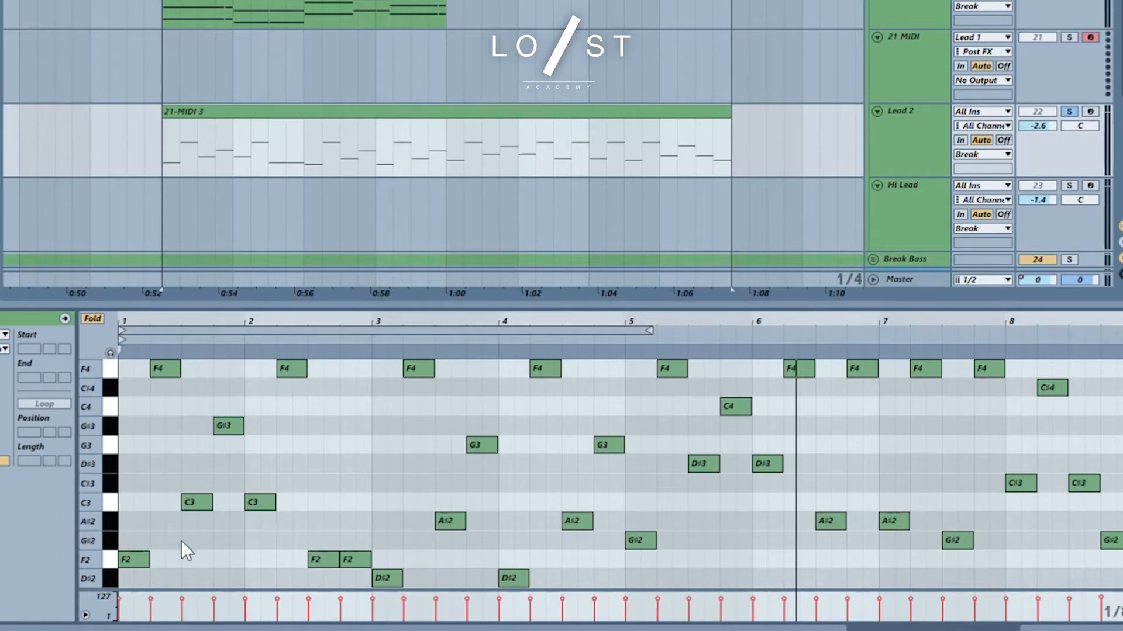
drag(148, 326, 154, 375)
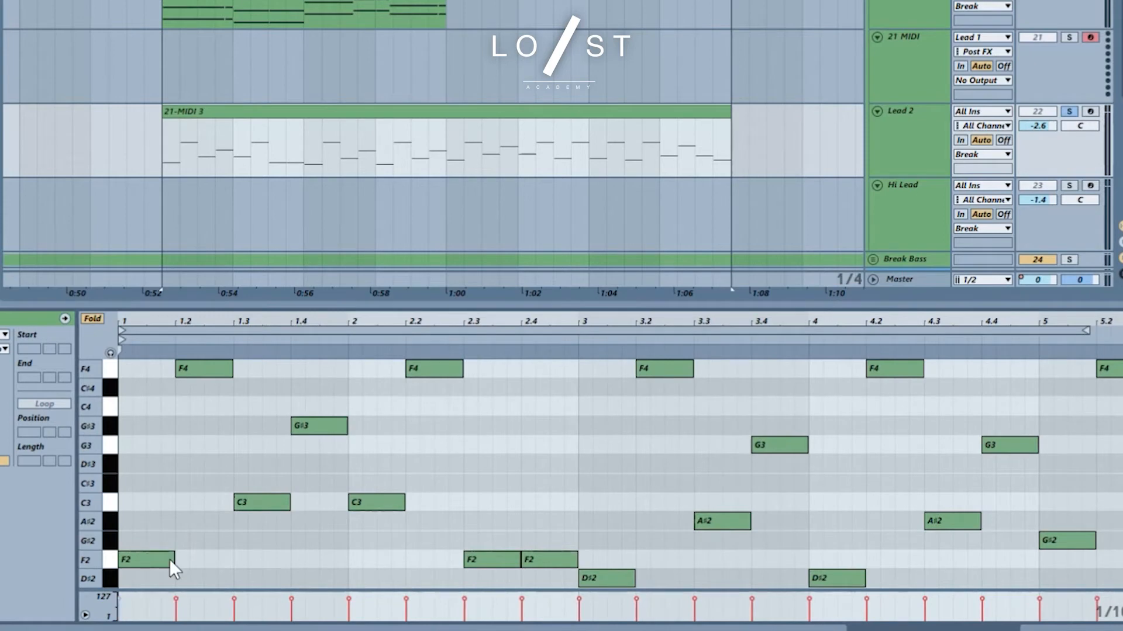
drag(176, 372, 151, 373)
key(space)
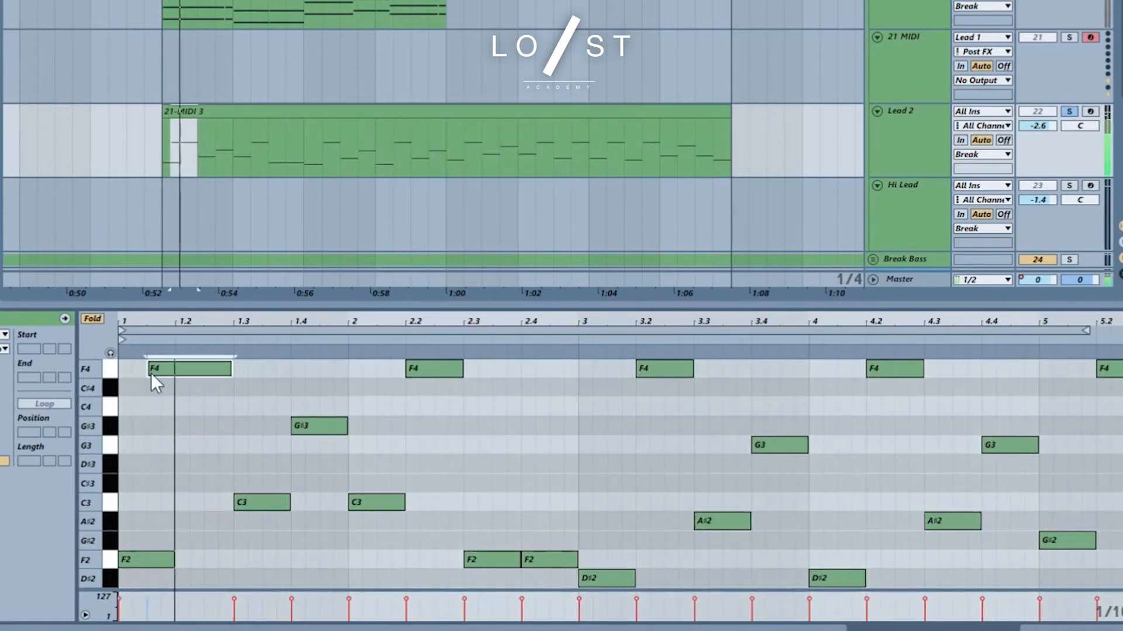
key(space)
key(space)
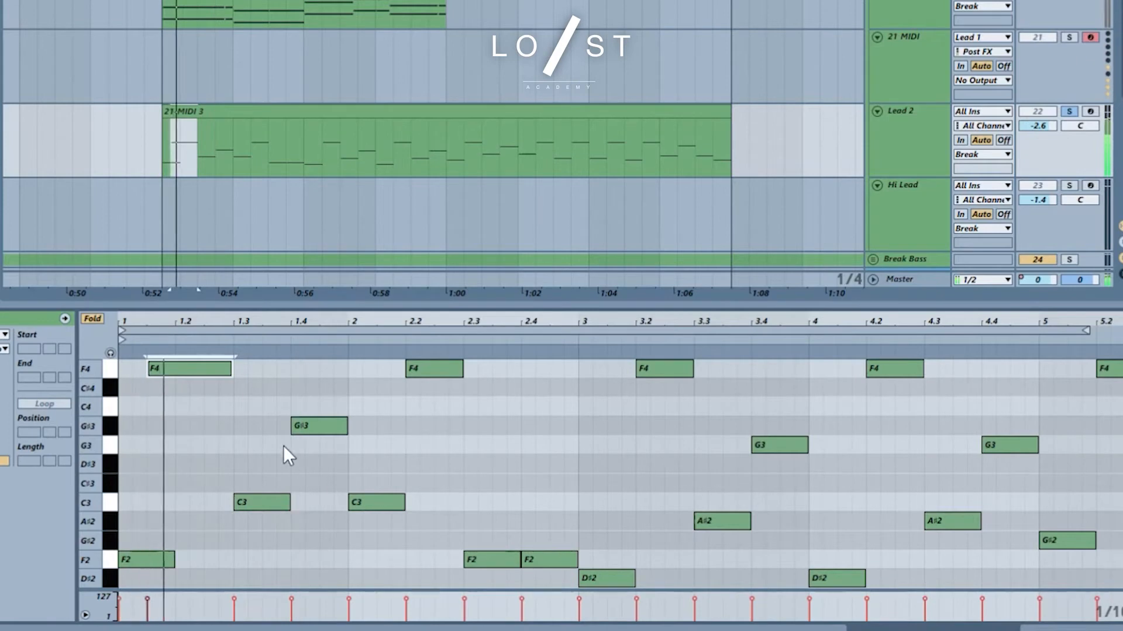
key(space)
key(space)
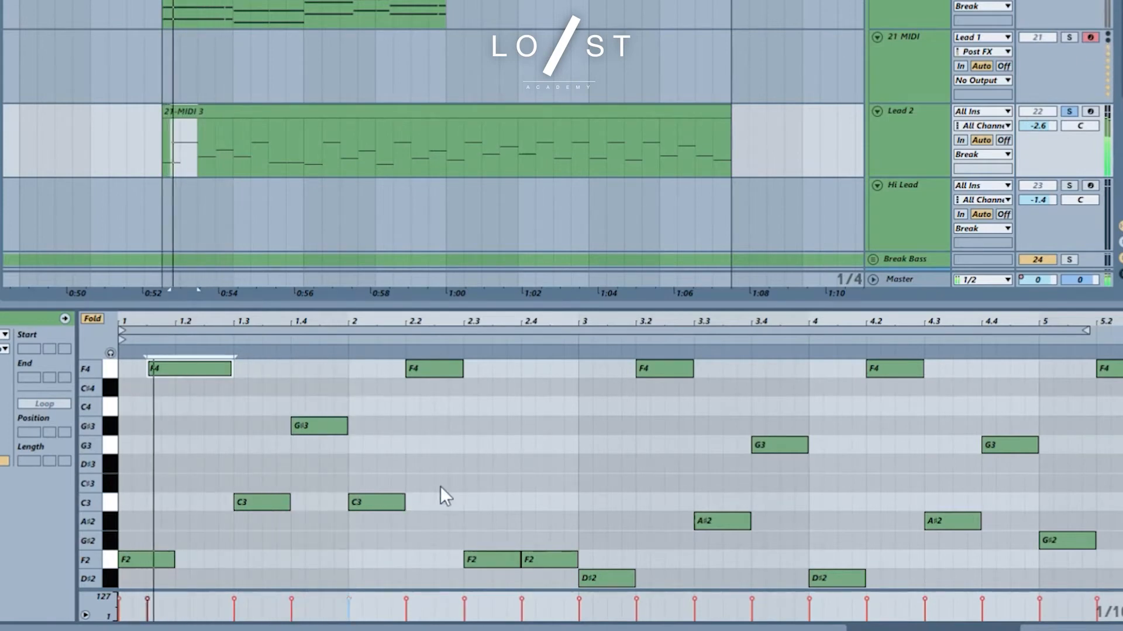
Start the F4 note at 2.2 half a beat earlier and lower it to C4, and merge the two F2 notes at 2.3 into one.
drag(407, 372, 381, 373)
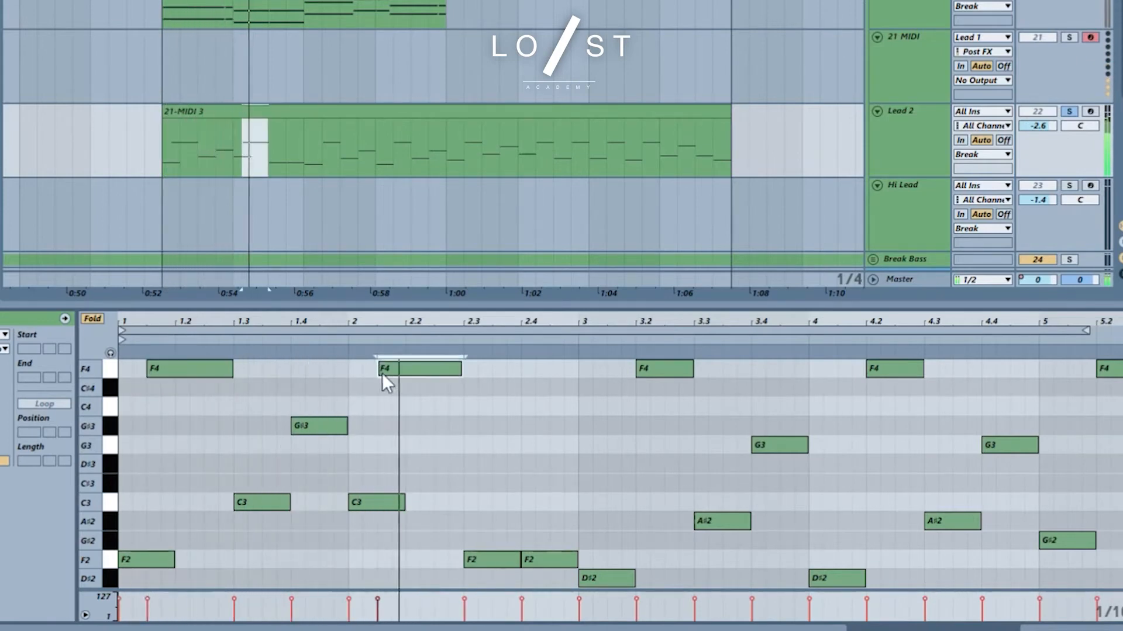
drag(408, 378, 409, 379)
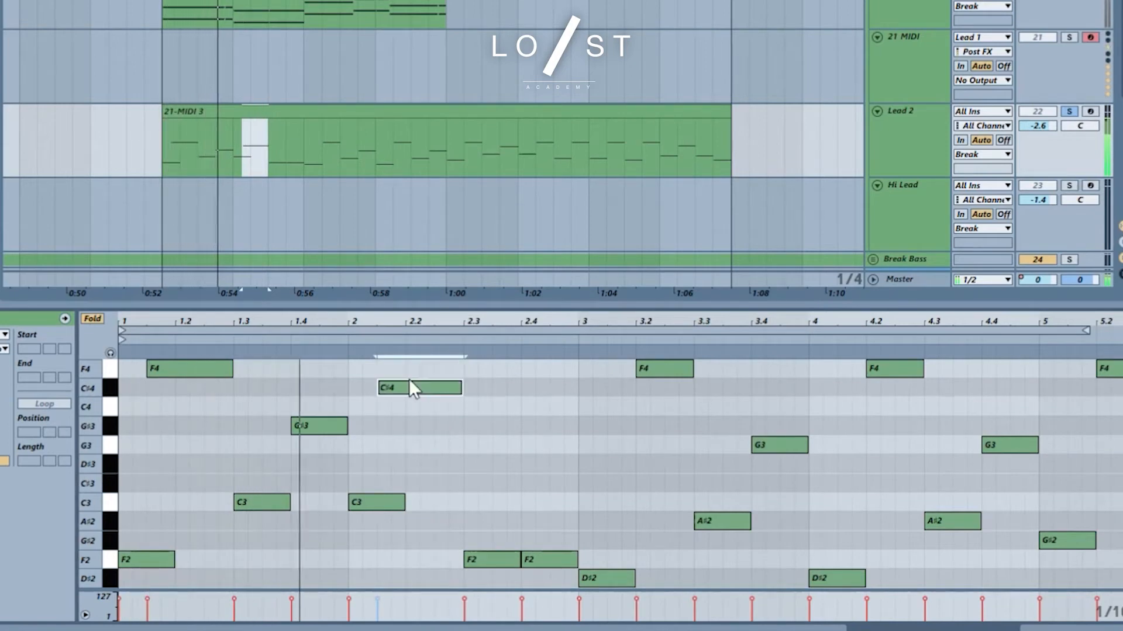
key(Down)
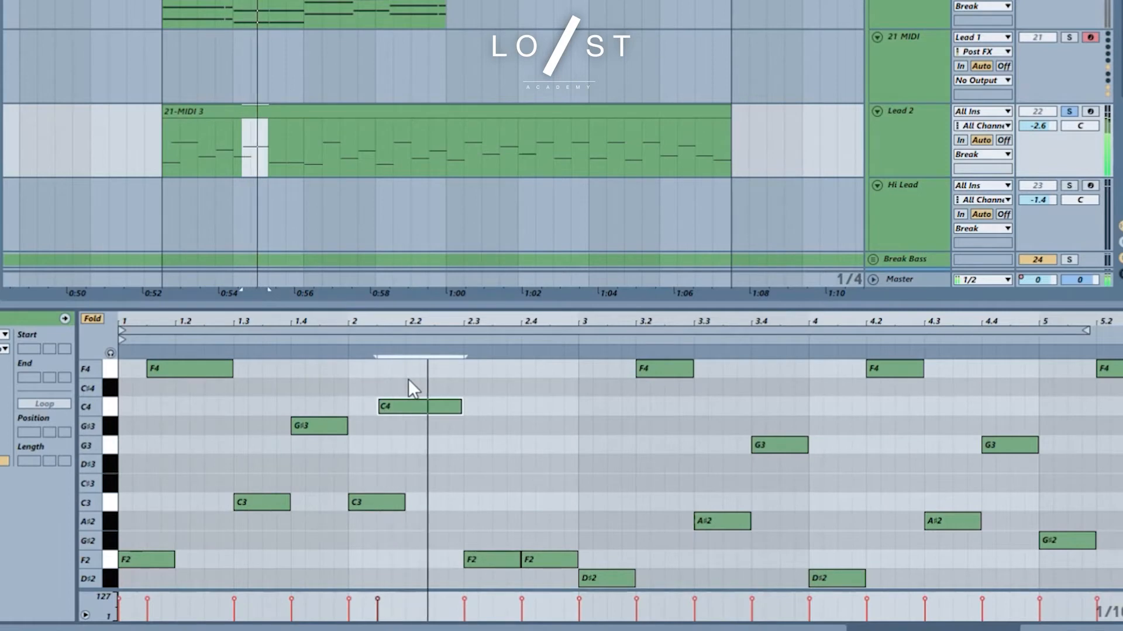
click(542, 562)
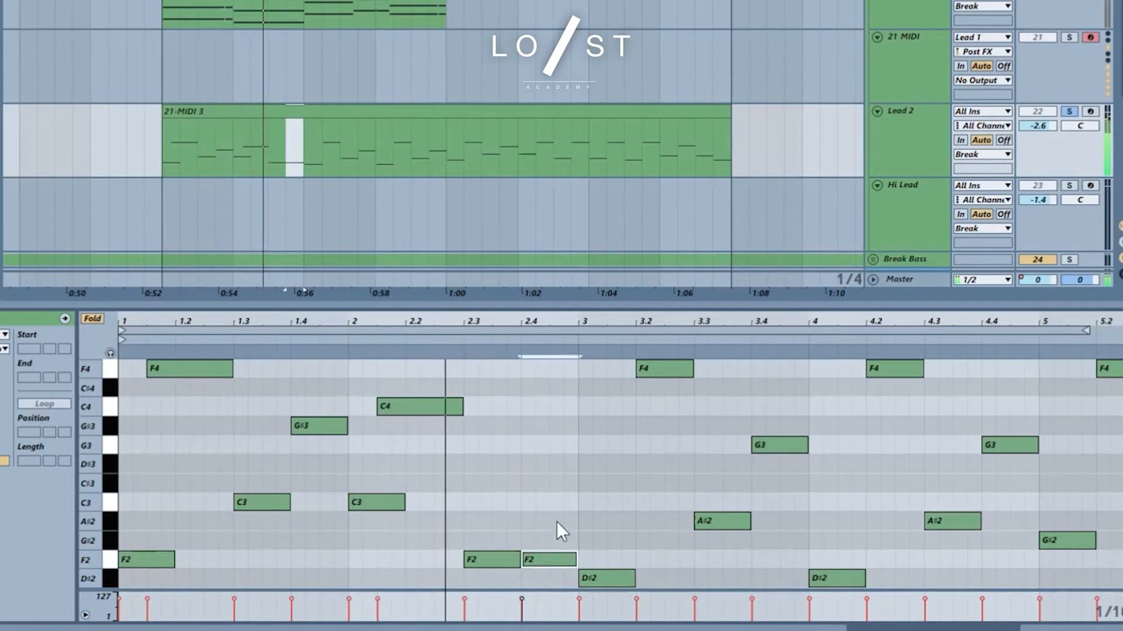
drag(520, 560, 577, 555)
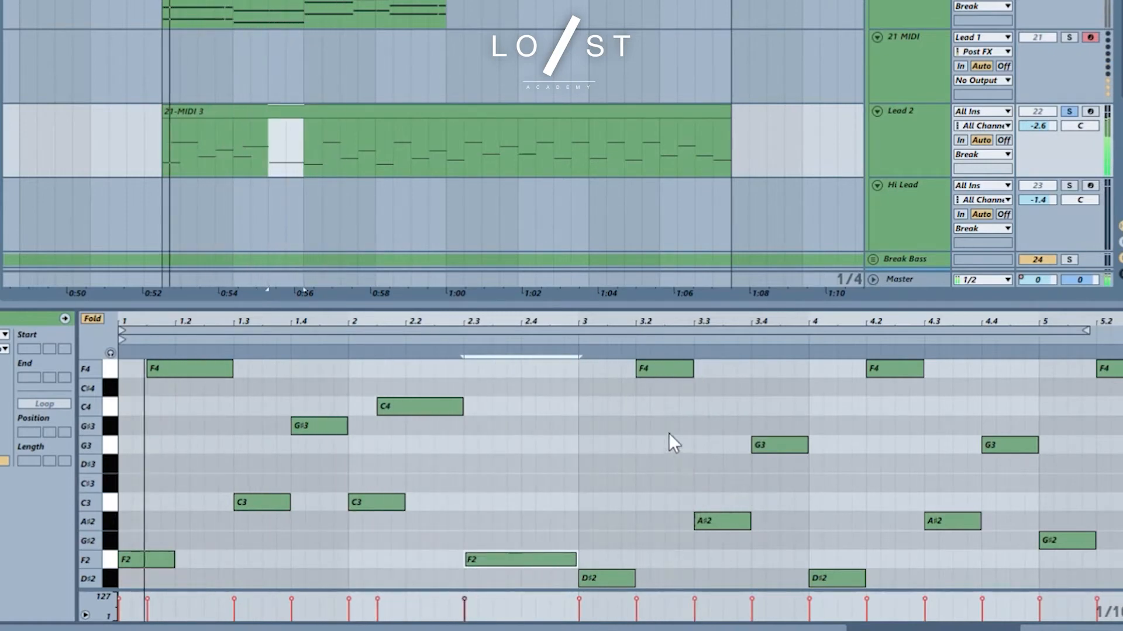
Lower the F4 note at 3.2 to C4 and shift it a quarter beat earlier.
click(663, 371)
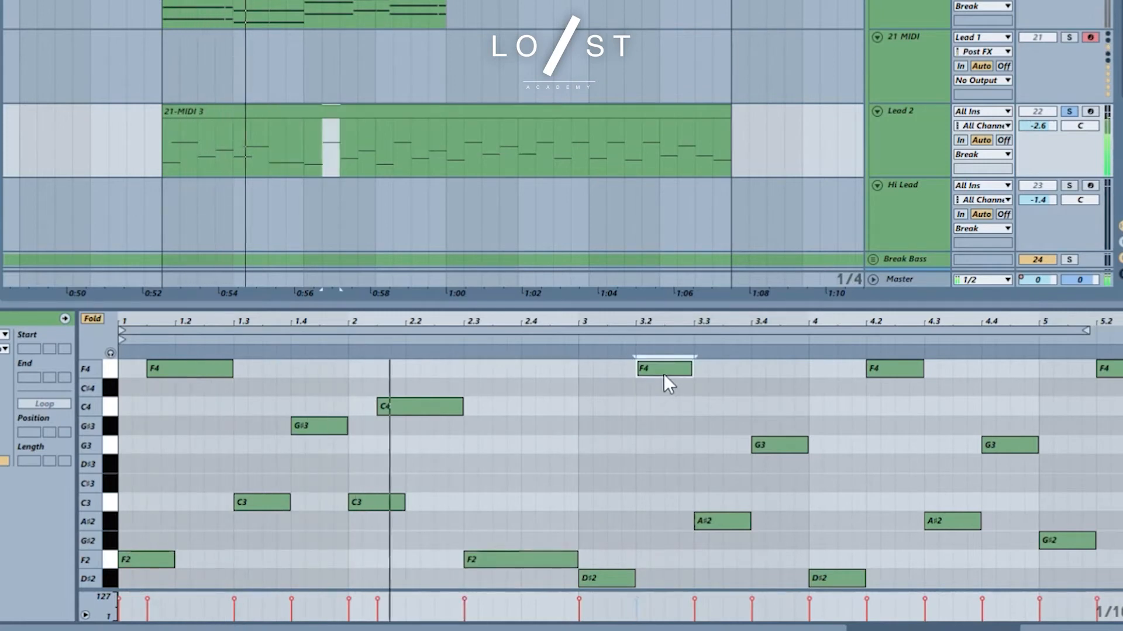
key(Down)
key(Down)
key(Left)
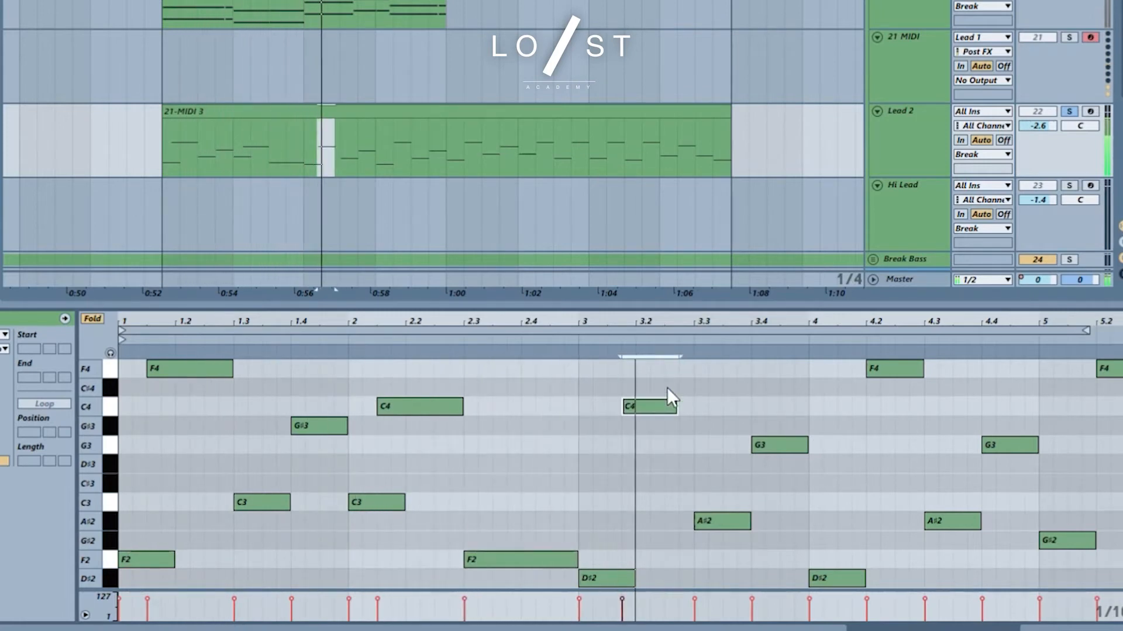
Lower the C4 note just before 3.2 to G#3, shift it a quarter beat earlier and extend its end to 3.3.
key(Down)
key(Left)
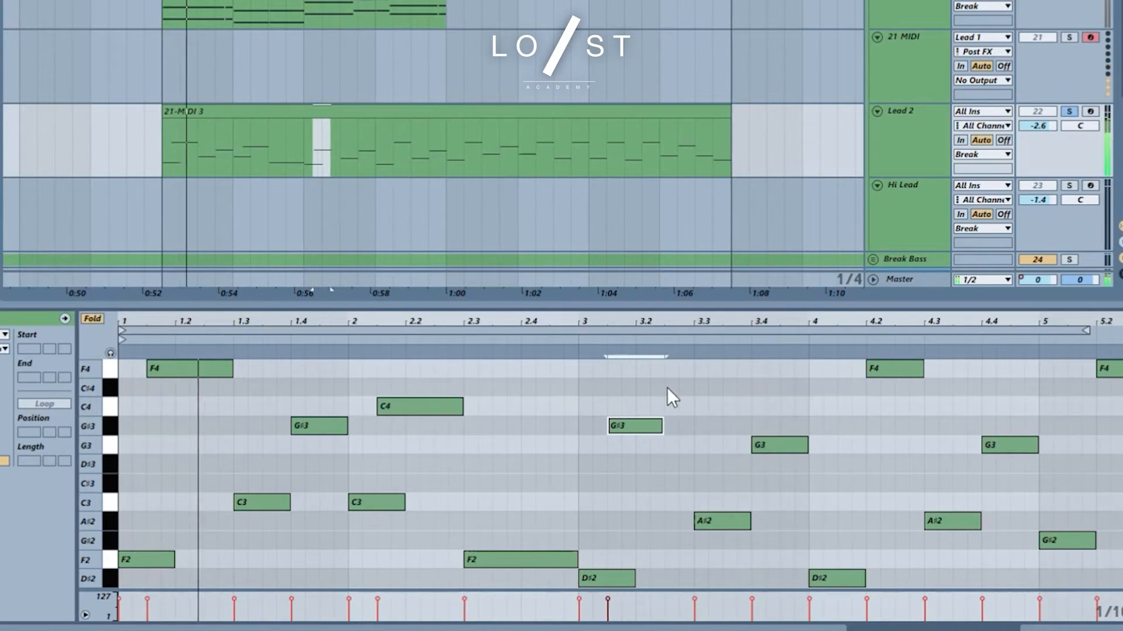
drag(662, 429, 693, 425)
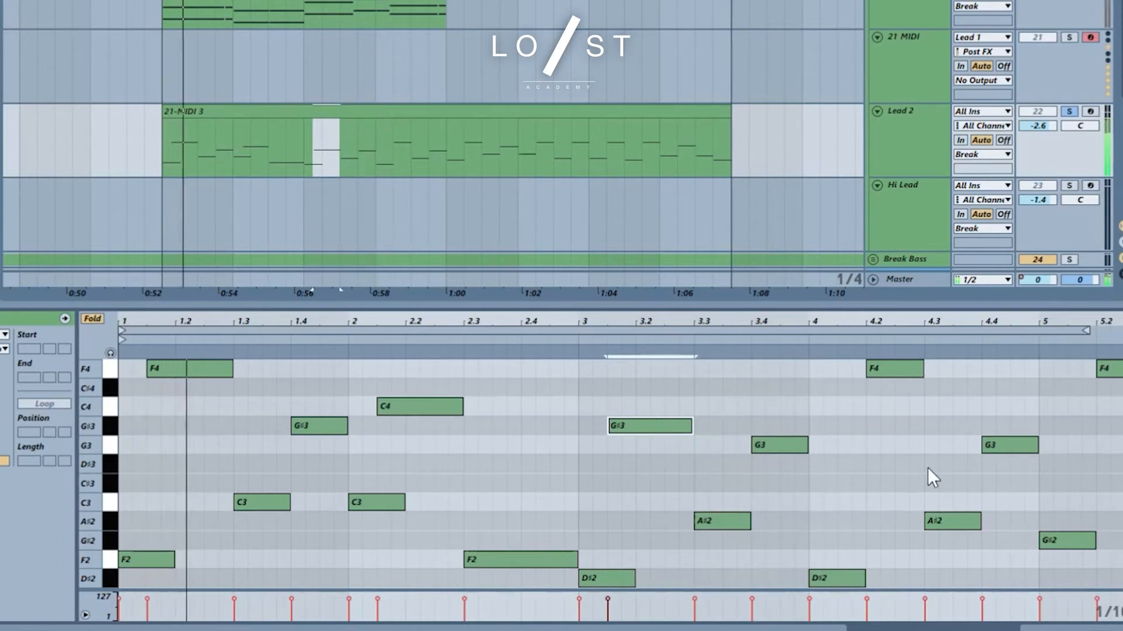
Delete the F4 note at 4.2, and stretch the A#2 note at 4.3 back to a quarter beat before 4.2, raising it to C3.
click(887, 364)
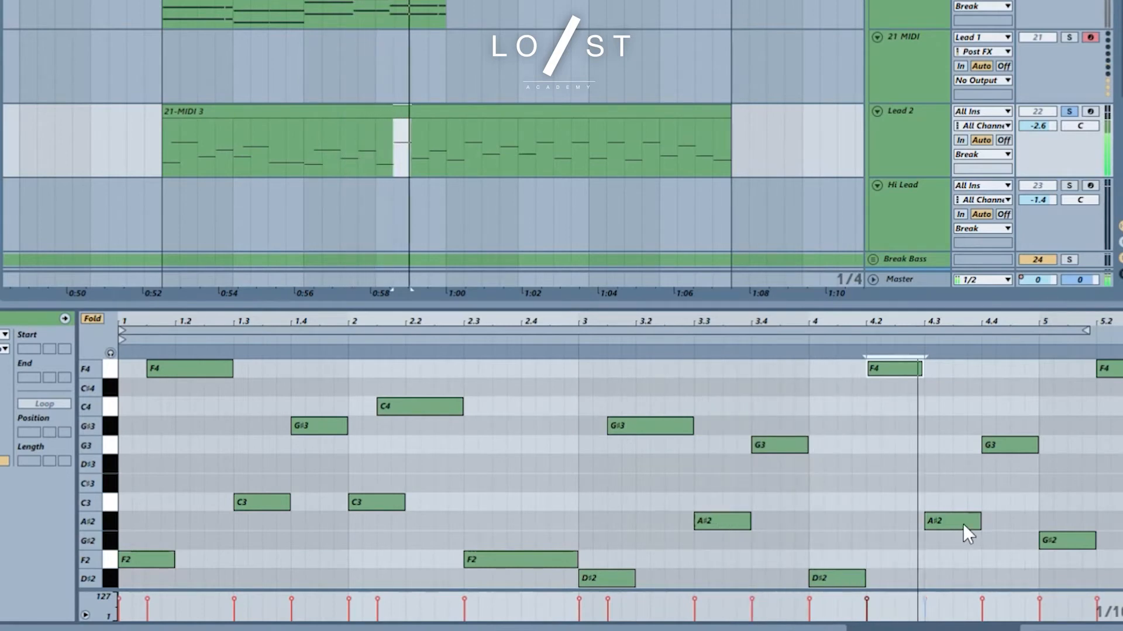
double_click(889, 363)
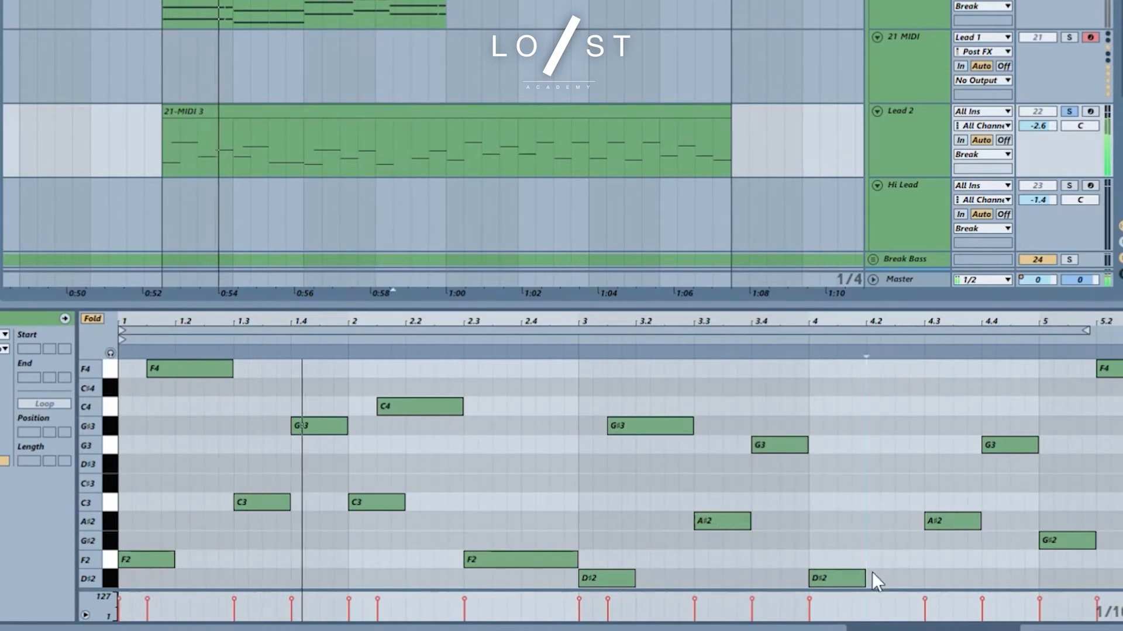
click(928, 518)
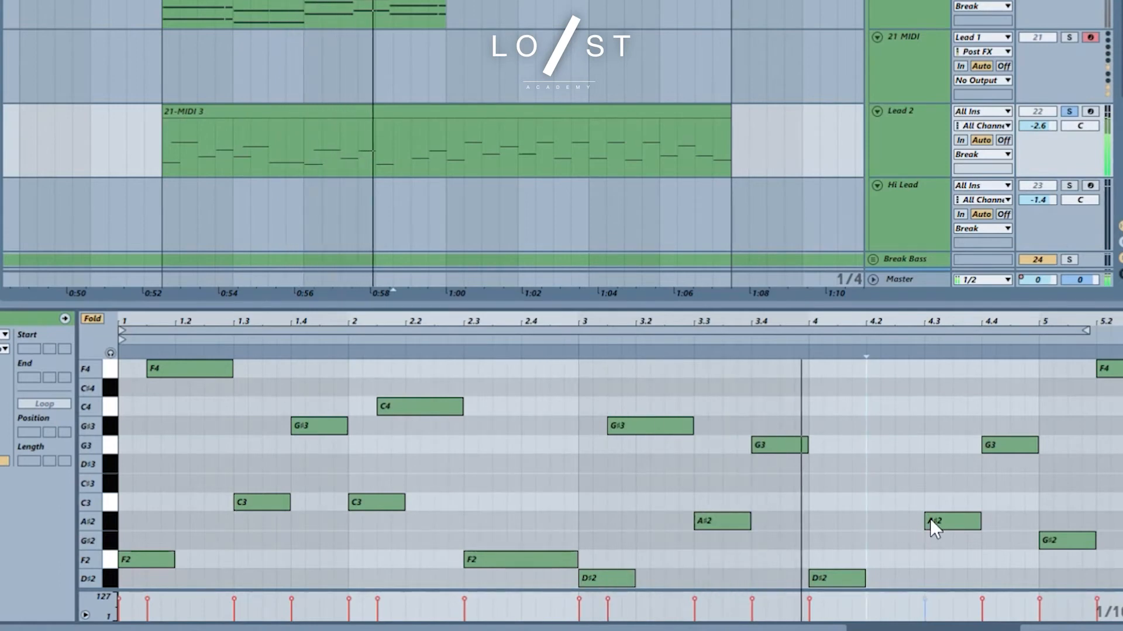
drag(927, 520, 858, 524)
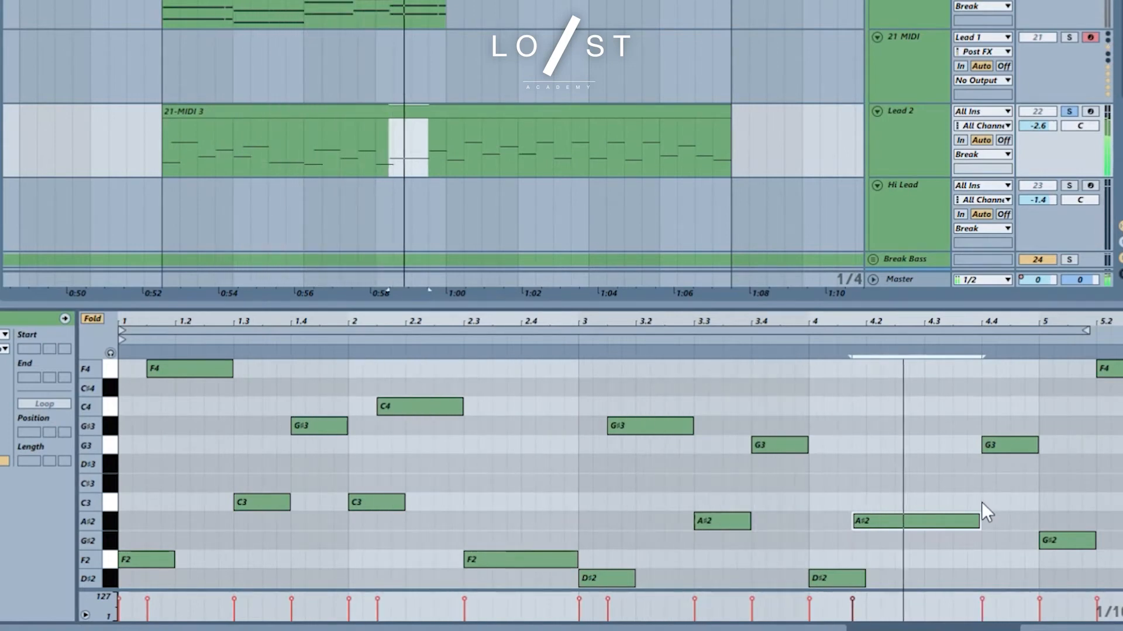
drag(881, 519, 882, 503)
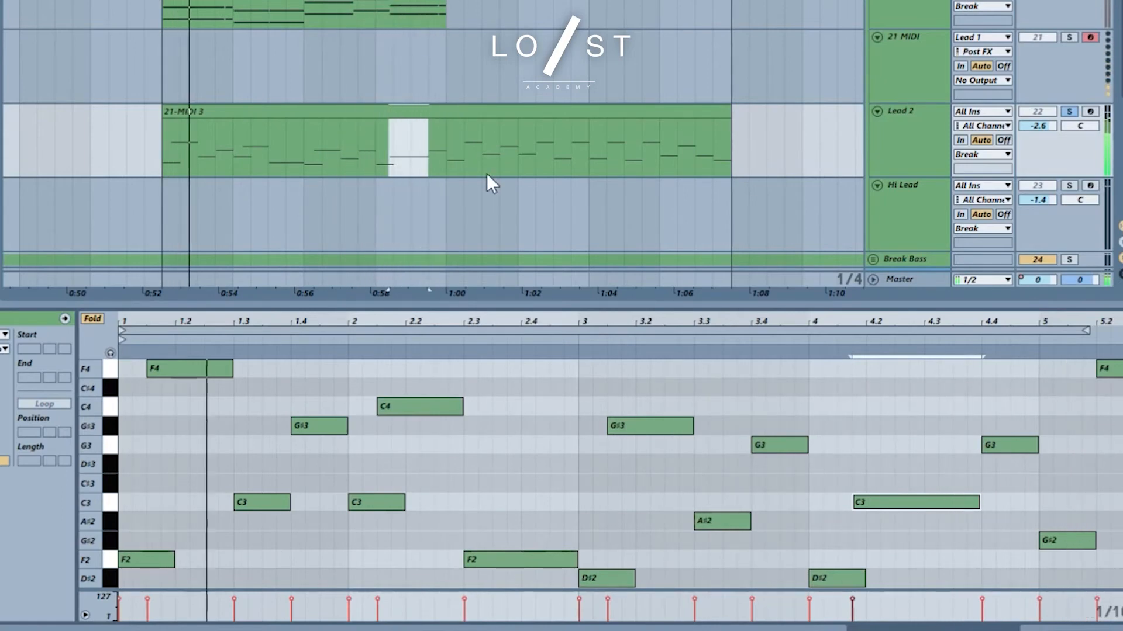
Duplicate the first four bars of the Lead 2 clip over its second half.
drag(446, 146, 160, 107)
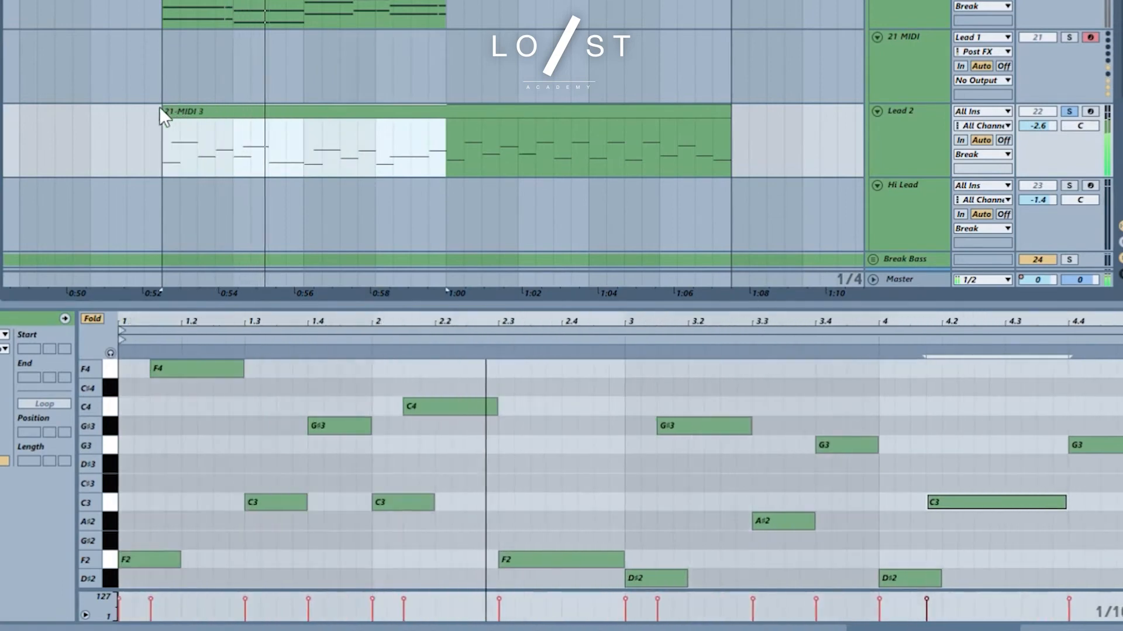
key(ctrl+d)
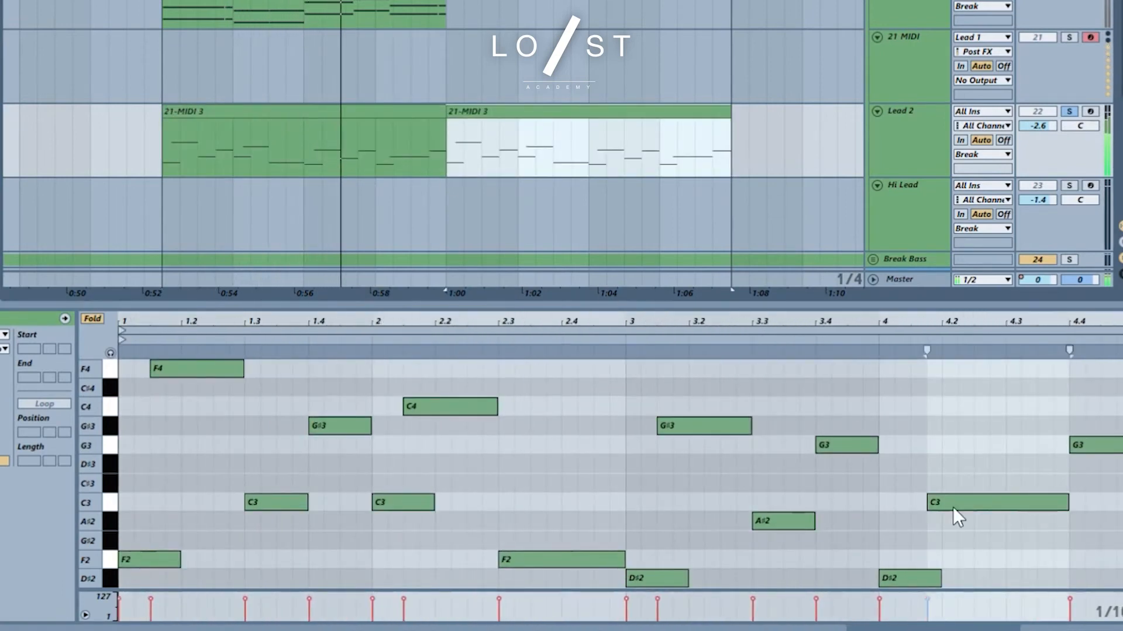
Split the long C3 note in bar 4 of the first clip into three equal notes and duplicate the edited clip over the second one.
click(417, 108)
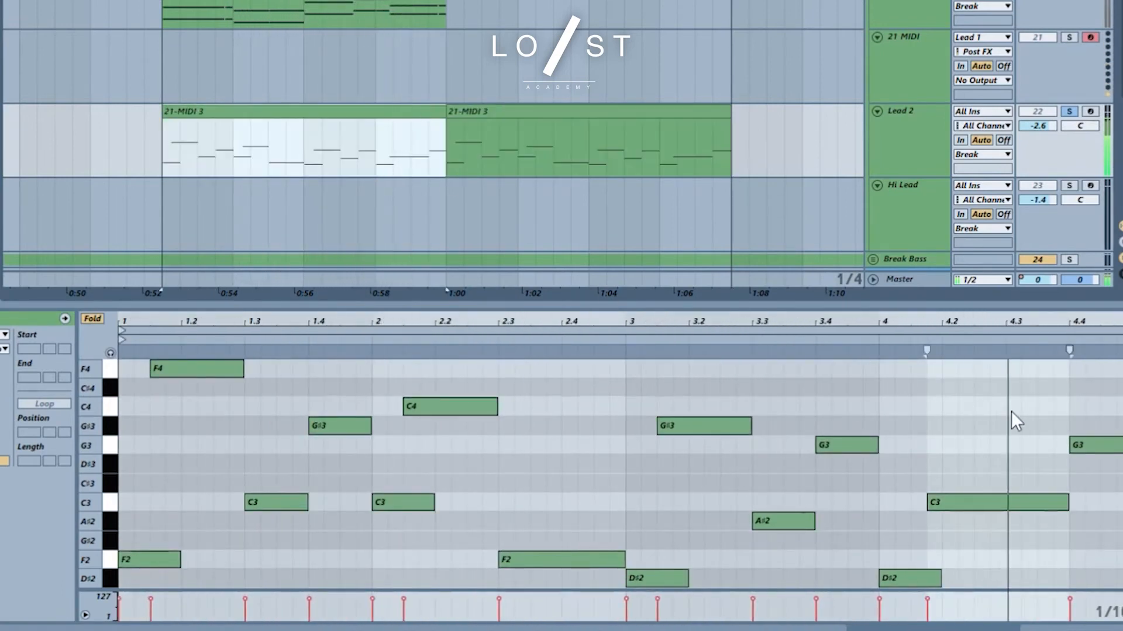
drag(1067, 501, 1039, 504)
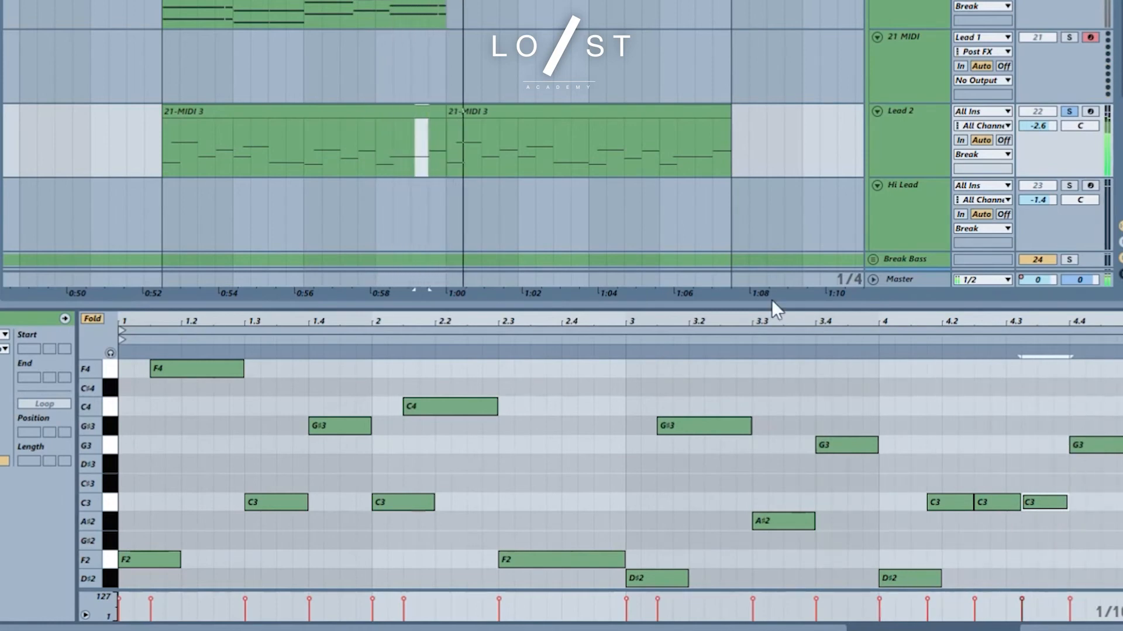
click(316, 111)
key(ctrl+d)
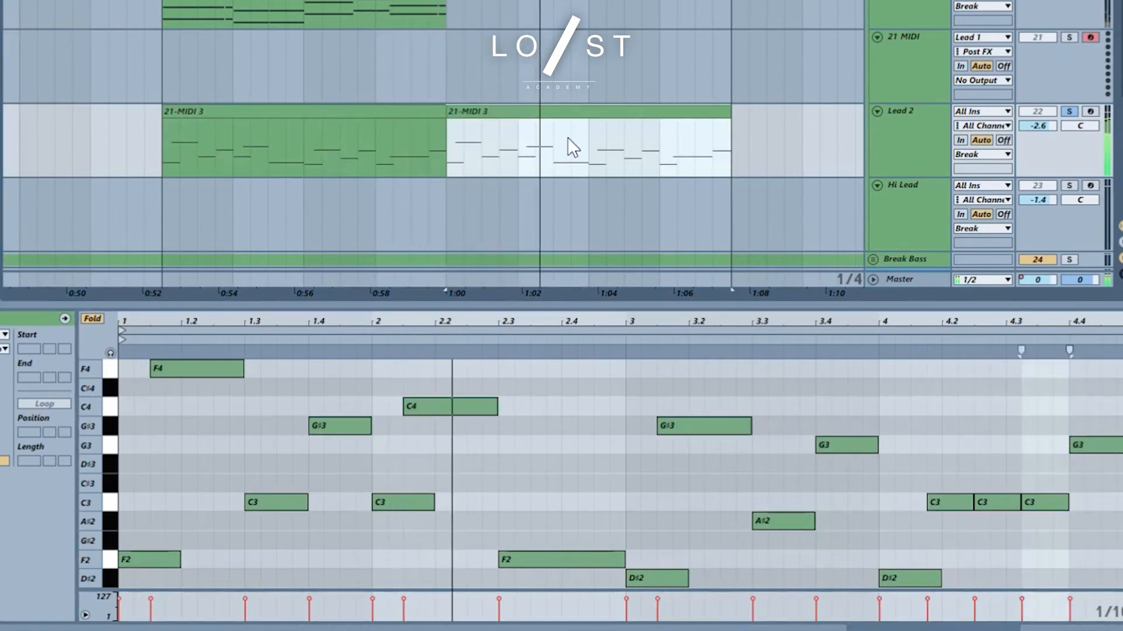
Unsolo Lead 2, play the melody with the full mix from the clip's start, and set the track's volume to -0.3.
key(space)
click(164, 159)
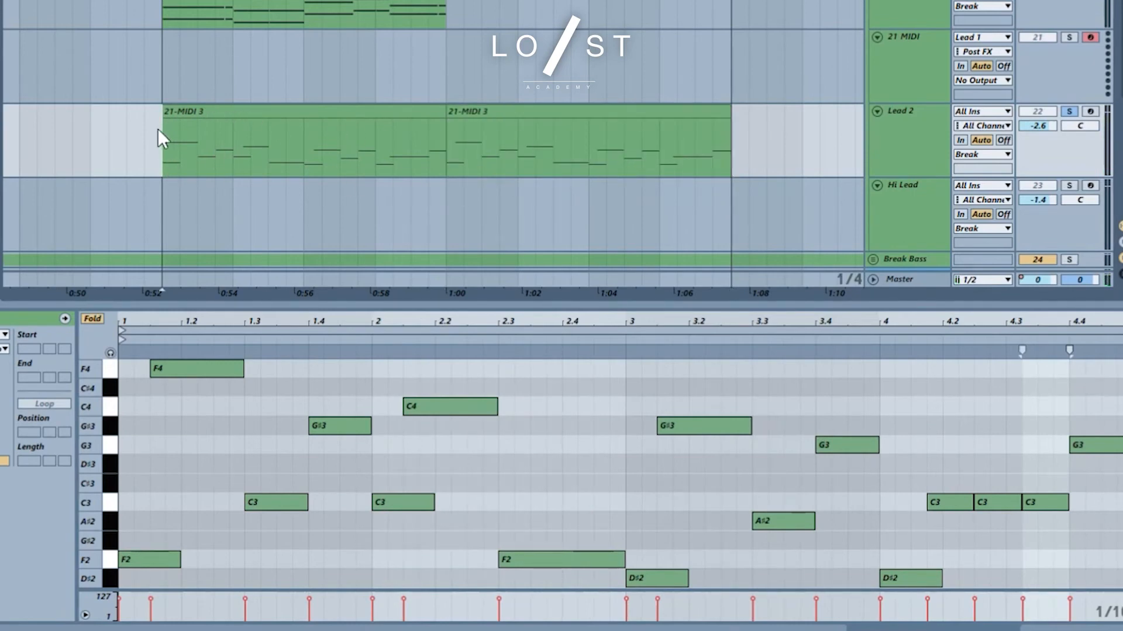
scroll(326, 28, up, 5)
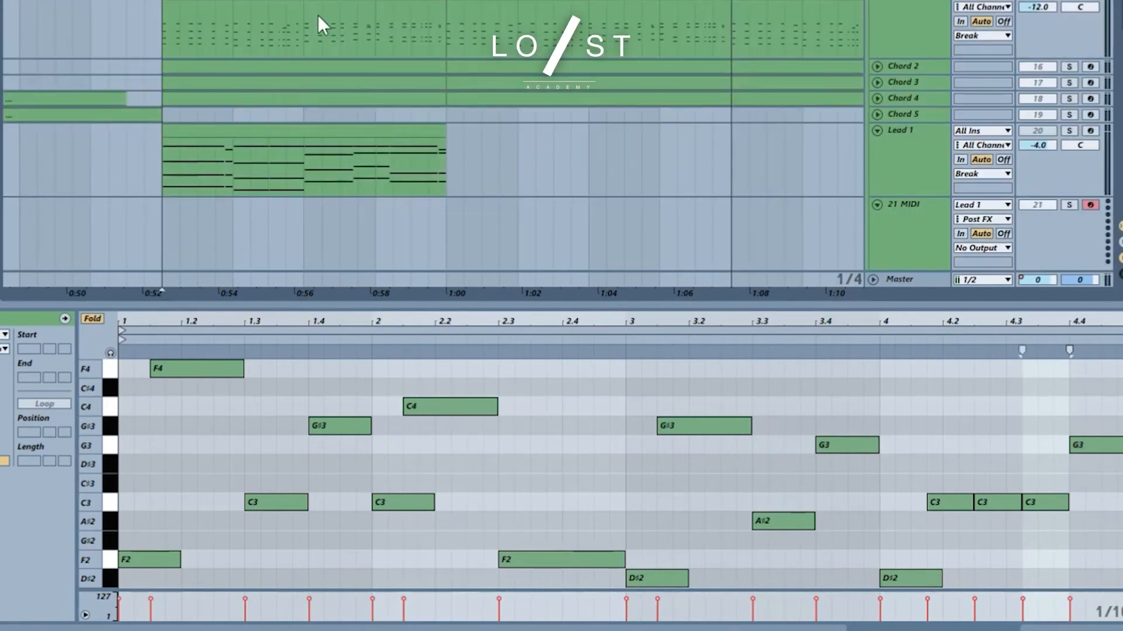
scroll(351, 41, down, 5)
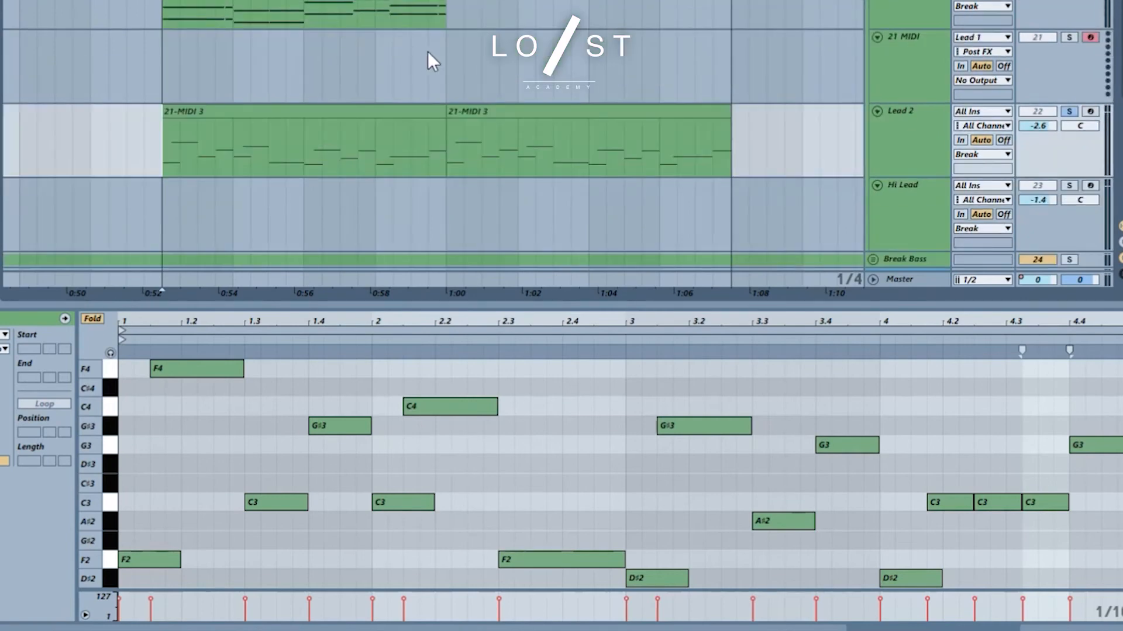
click(1072, 111)
key(space)
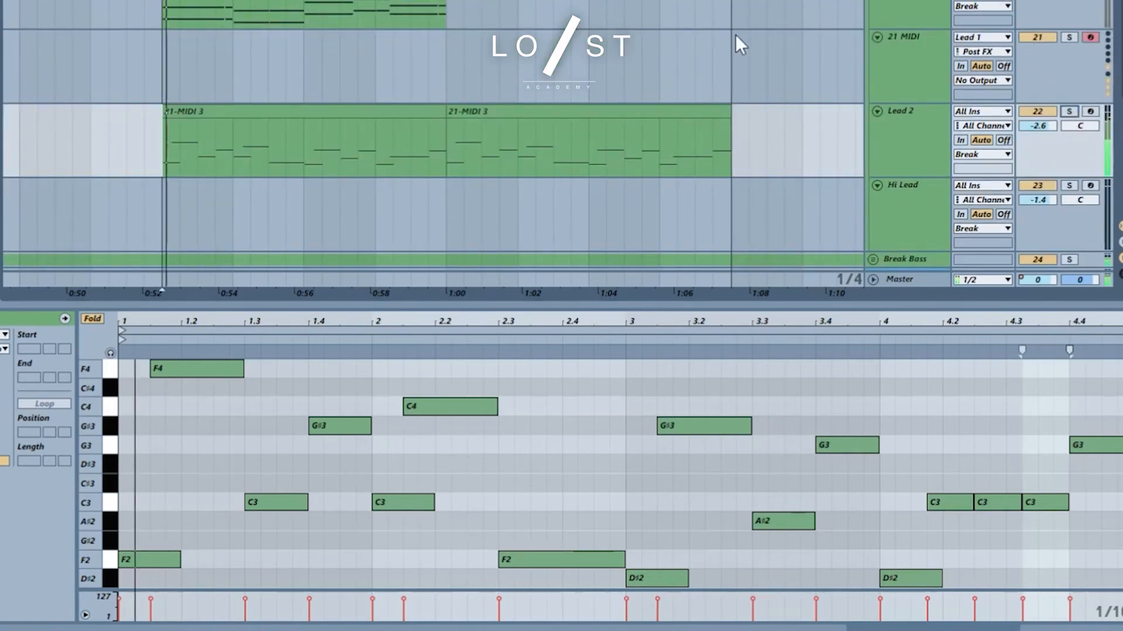
click(569, 422)
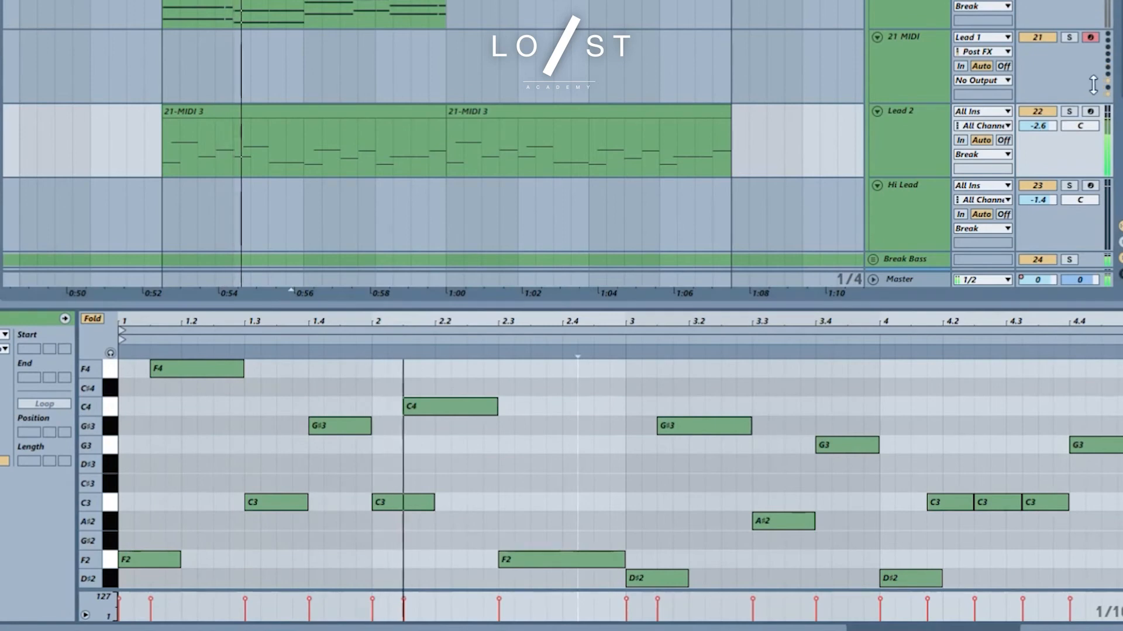
drag(1041, 135, 1046, 124)
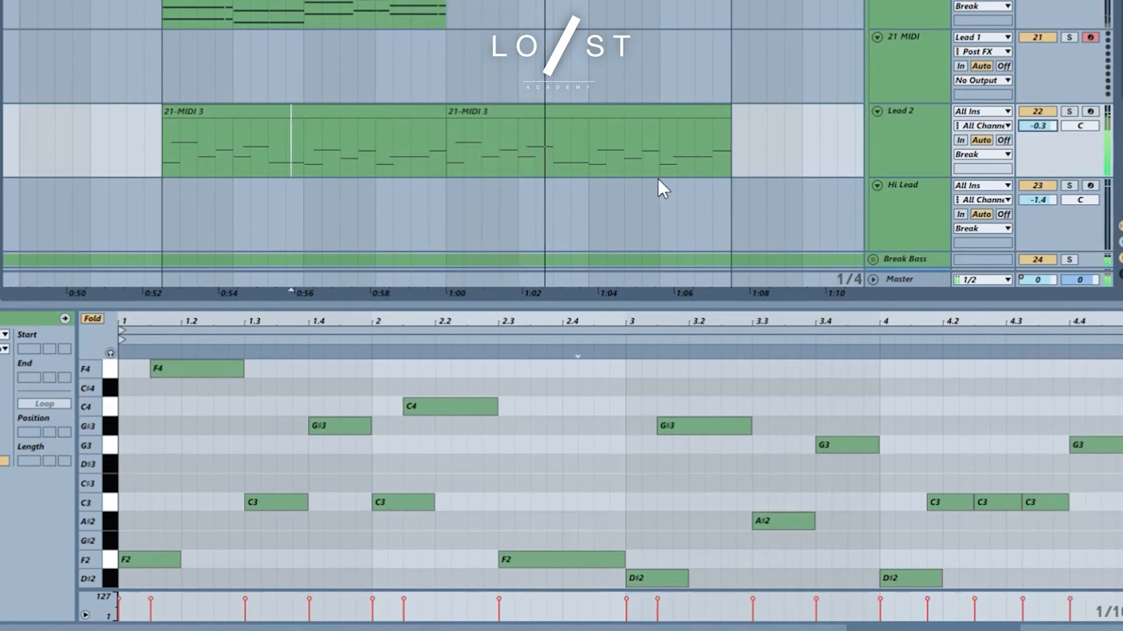
Transpose all notes of the Lead 2 melody up one octave.
click(352, 113)
key(ctrl+a)
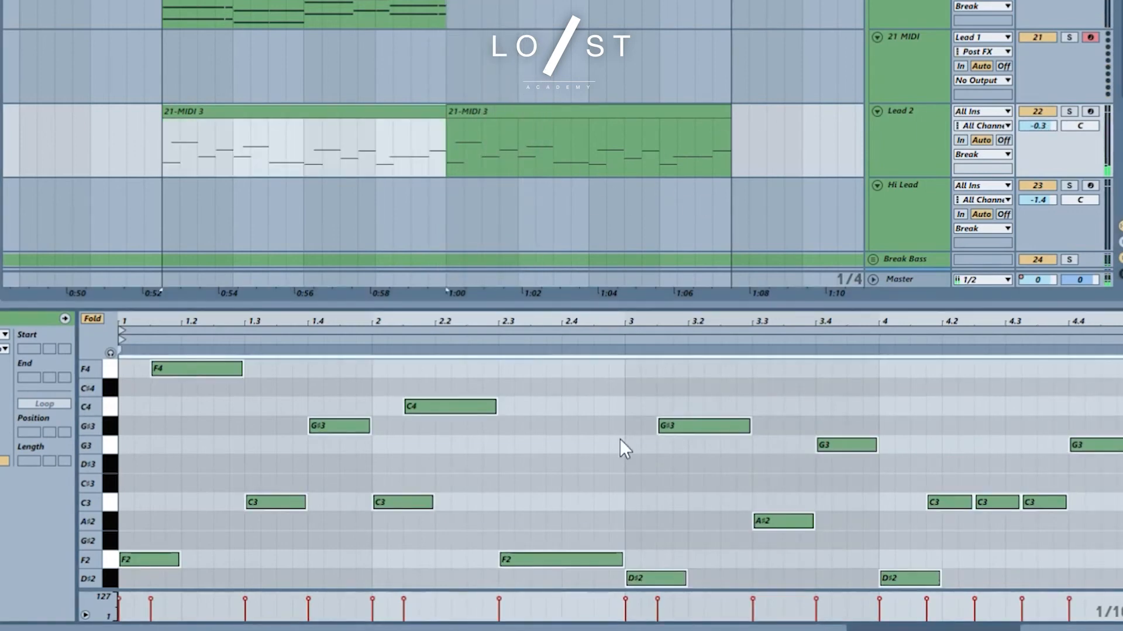
key(shift+Up)
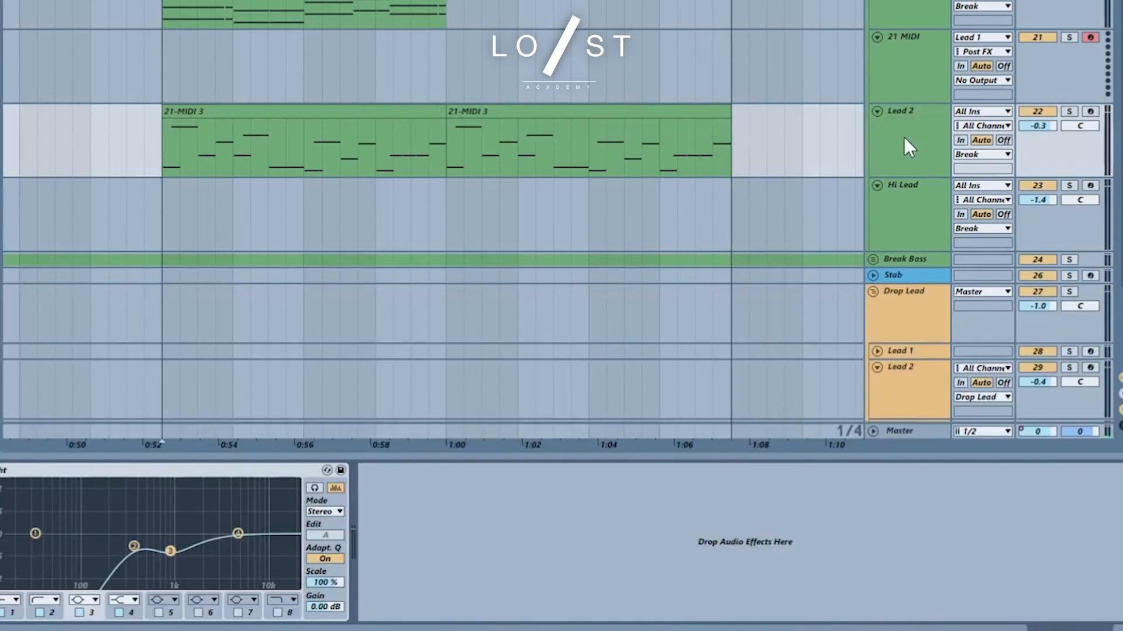
Examine the Lead 1 device chain and compare the Lead 2 melody notes with the chord notes in the Lead 1 clip.
click(907, 66)
click(919, 4)
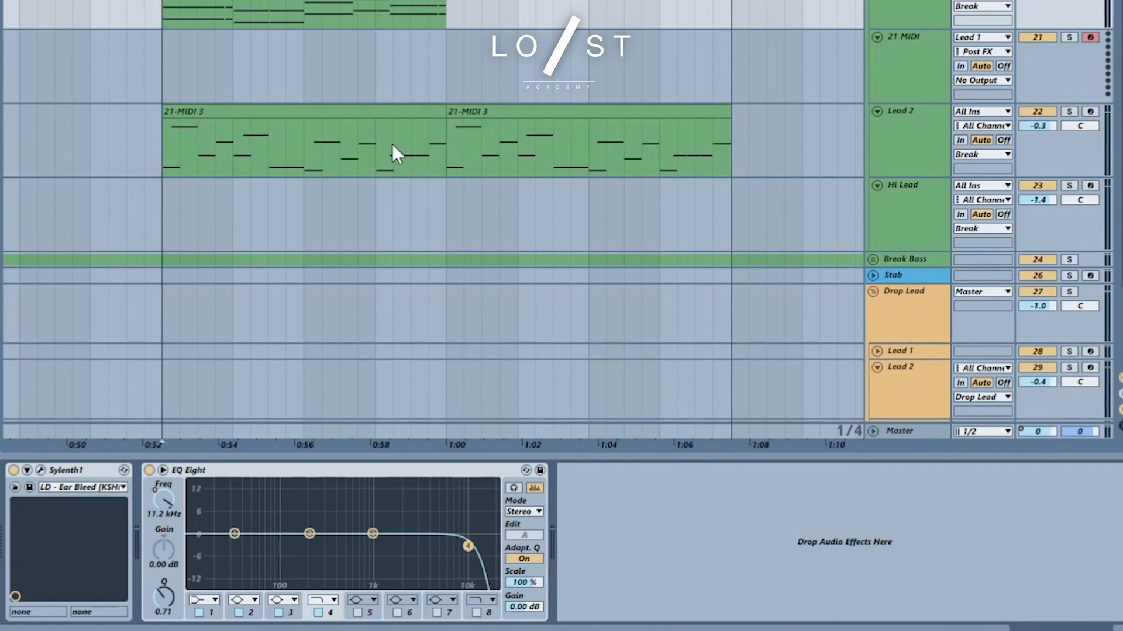
double_click(534, 112)
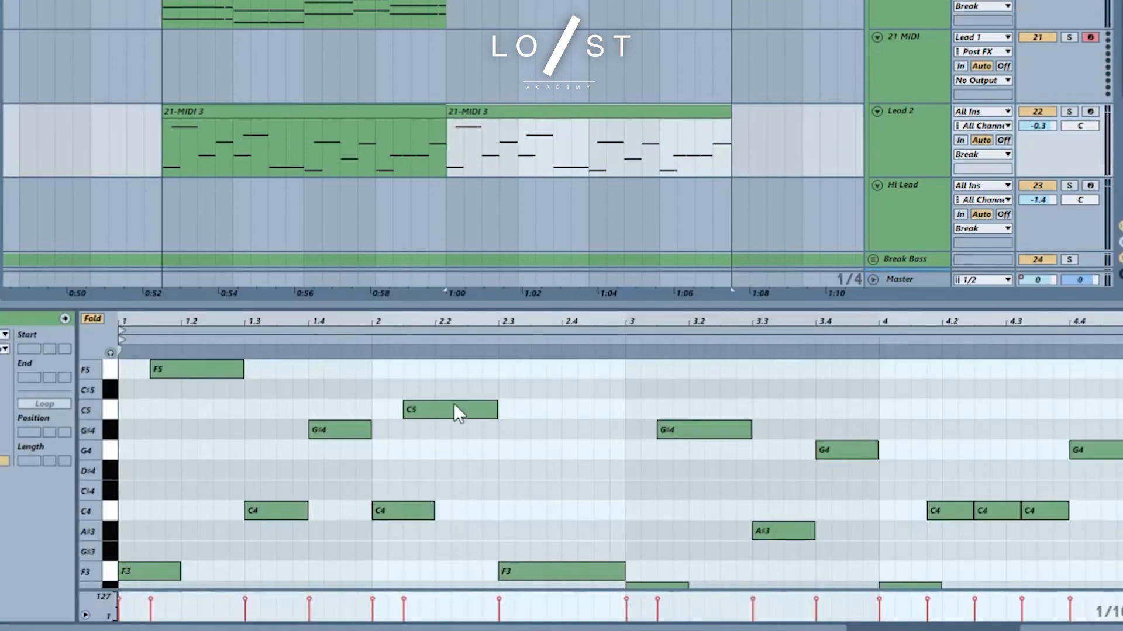
scroll(749, 437, down, 1)
scroll(707, 503, up, 1)
scroll(82, 500, down, 1)
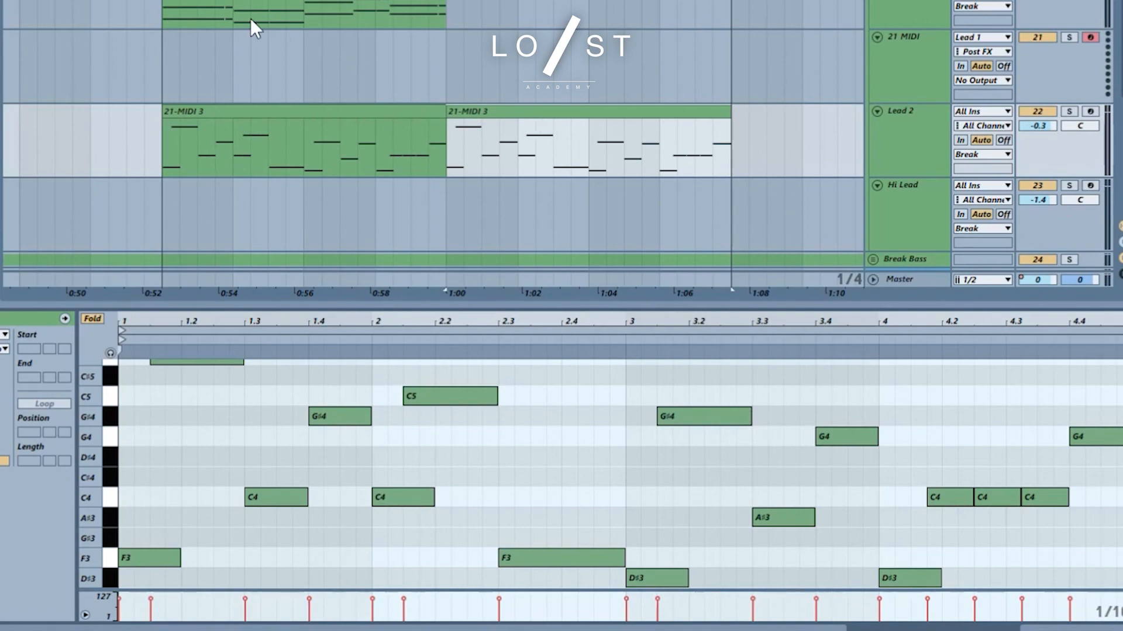
click(198, 25)
scroll(349, 90, up, 3)
scroll(353, 92, down, 4)
scroll(353, 92, up, 4)
scroll(377, 91, down, 2)
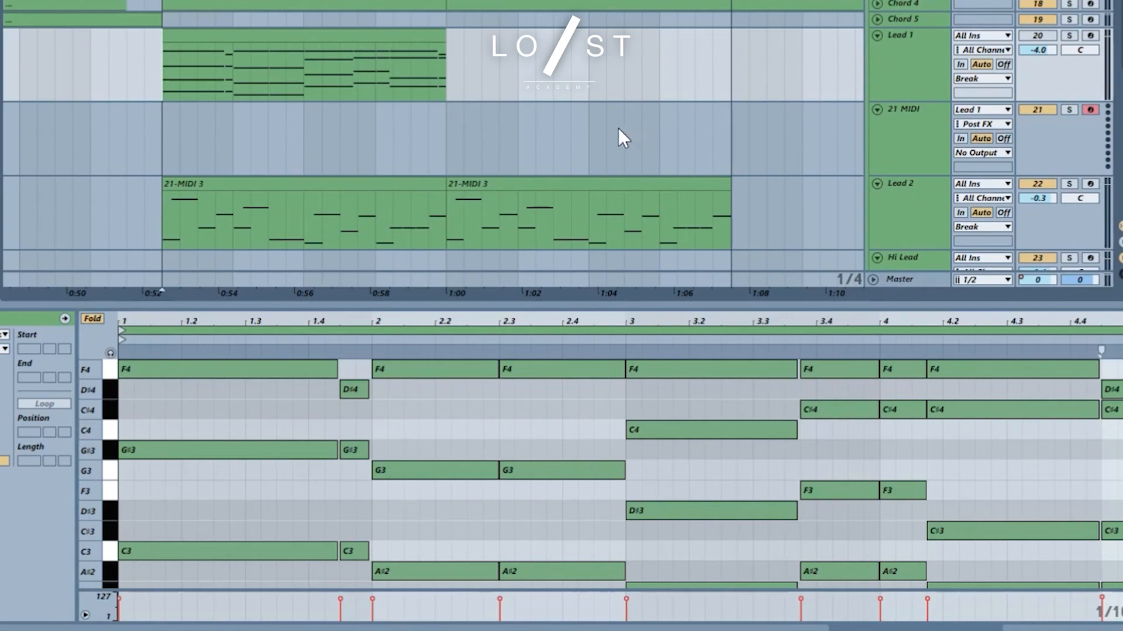